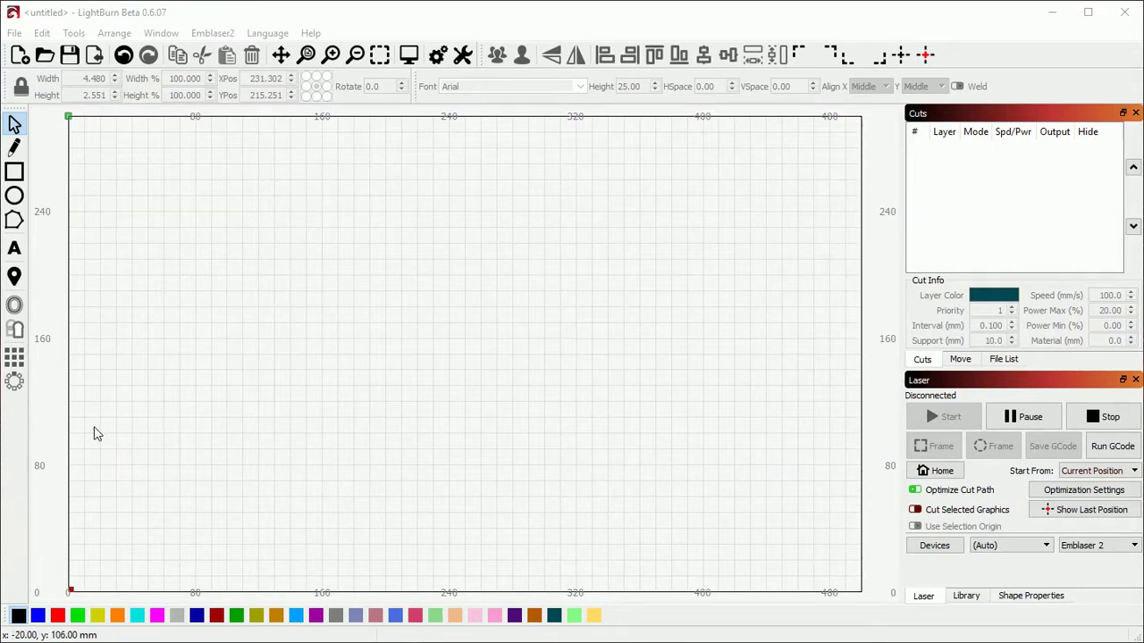
Import the dolphin wireframe design onto the canvas on layers C10 and C27.
left_click_drag(97, 434, 481, 355)
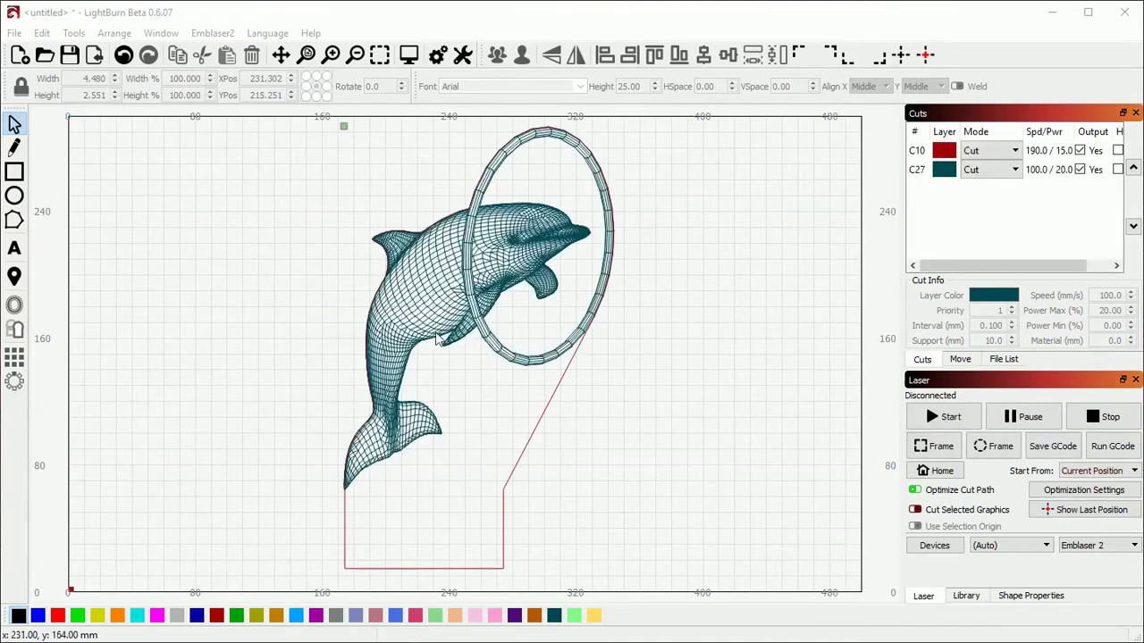
left_click(423, 299)
scroll(423, 300, "up", 4)
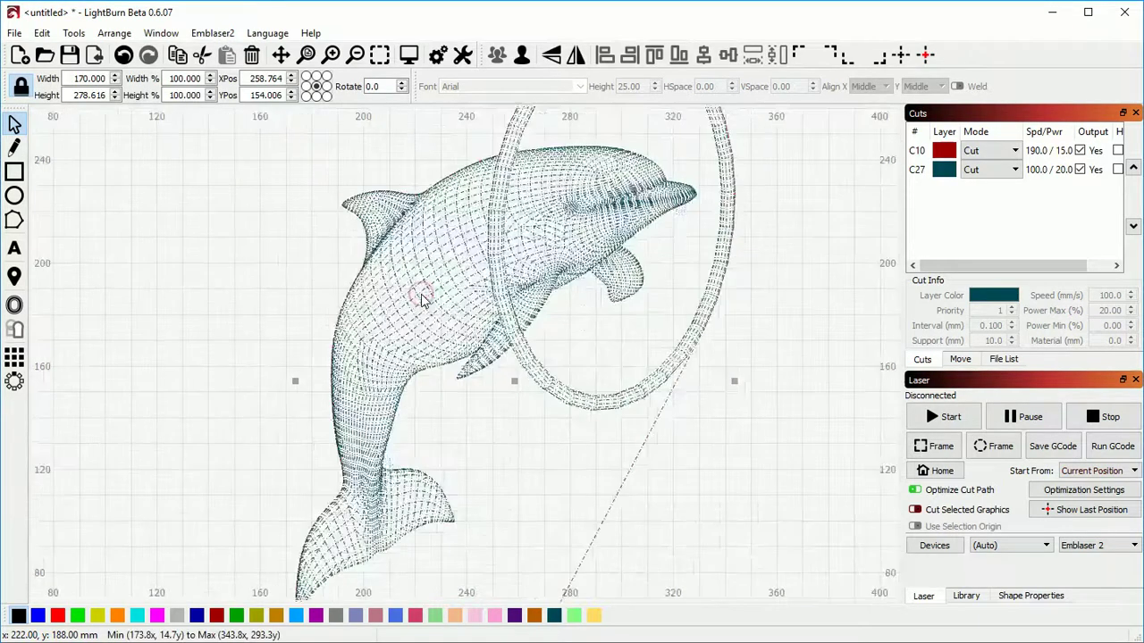
left_click(464, 430)
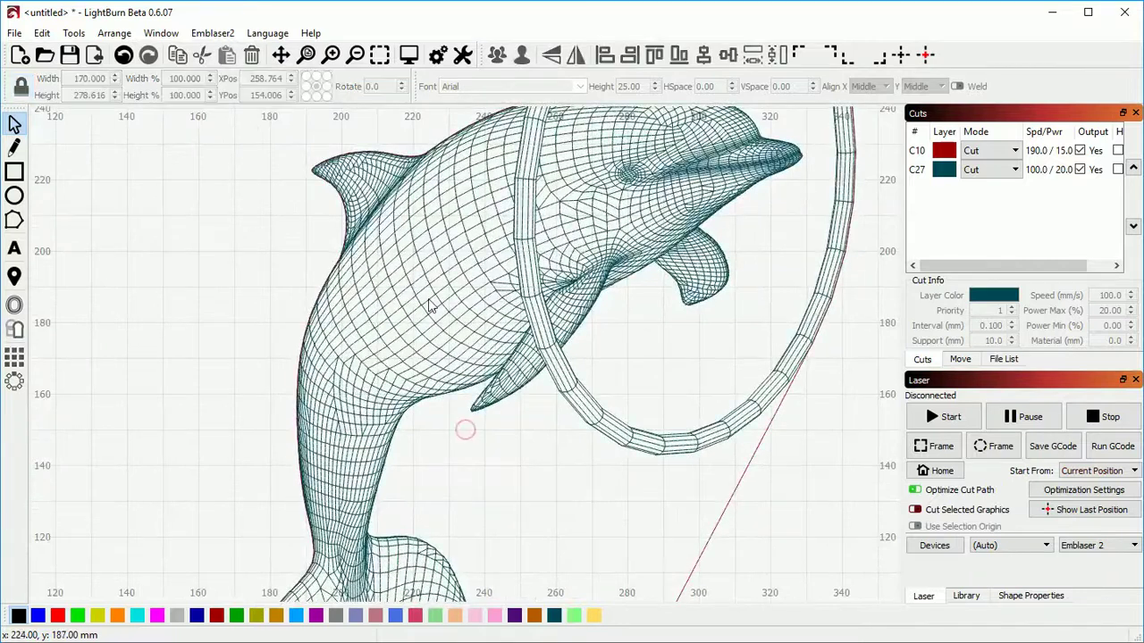
Select individual small pieces of the dolphin mesh and zoom in on one.
left_click(421, 292)
left_click(408, 301)
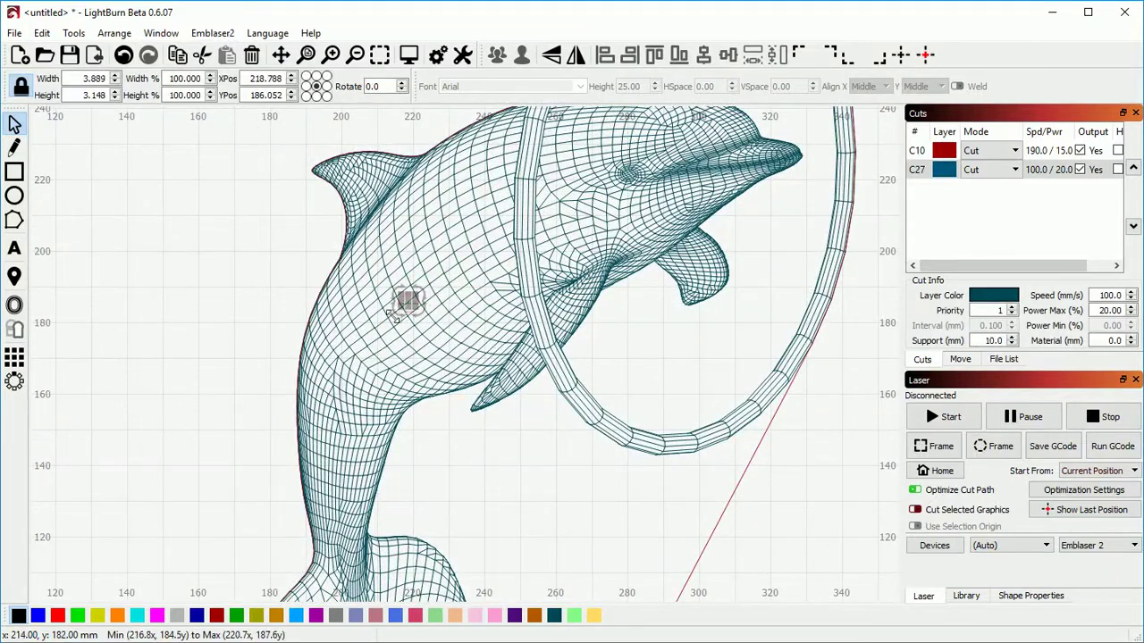
left_click(394, 314)
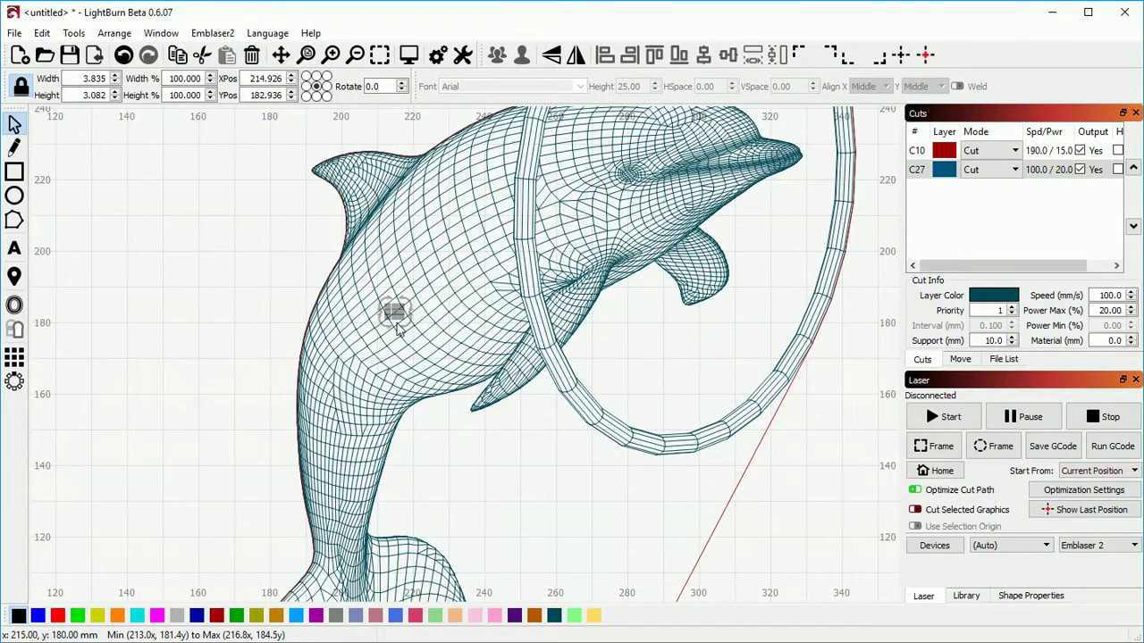
left_click(394, 347)
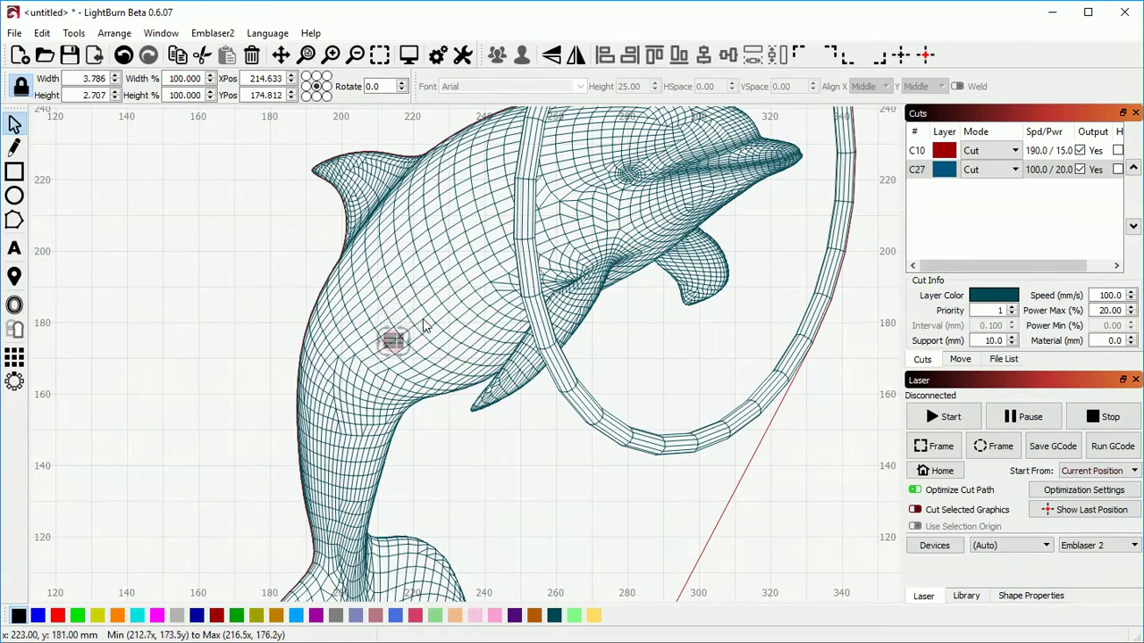
left_click(424, 325)
scroll(420, 319, "up", 5)
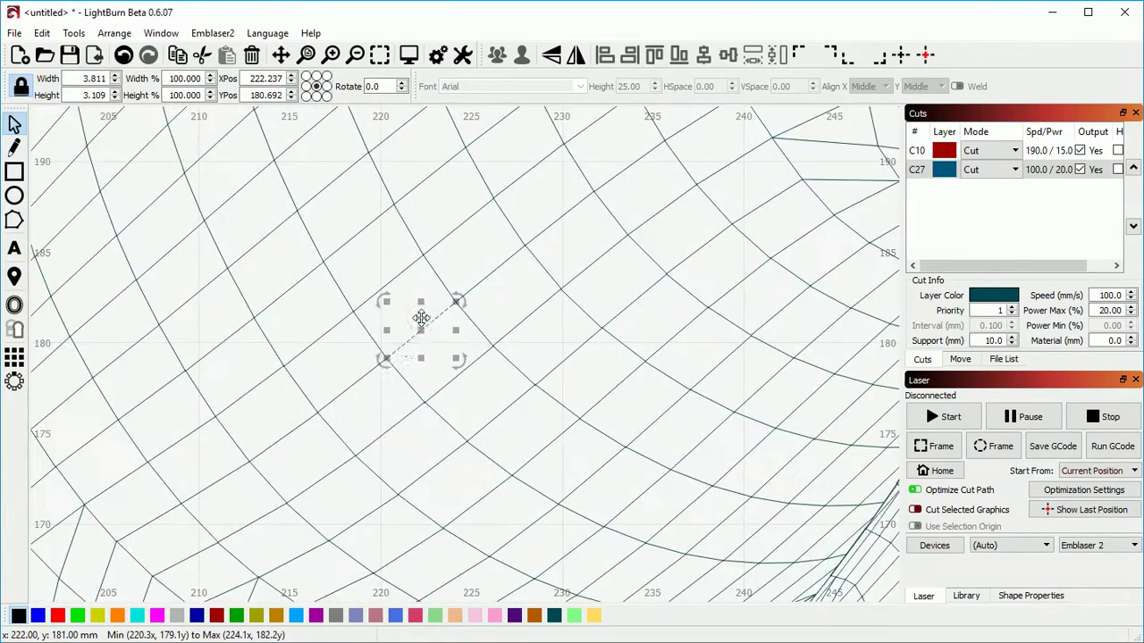
Compare adjacent mesh pieces, then zoom back out to the full dolphin.
left_click(496, 280)
left_click(433, 329)
left_click(489, 279)
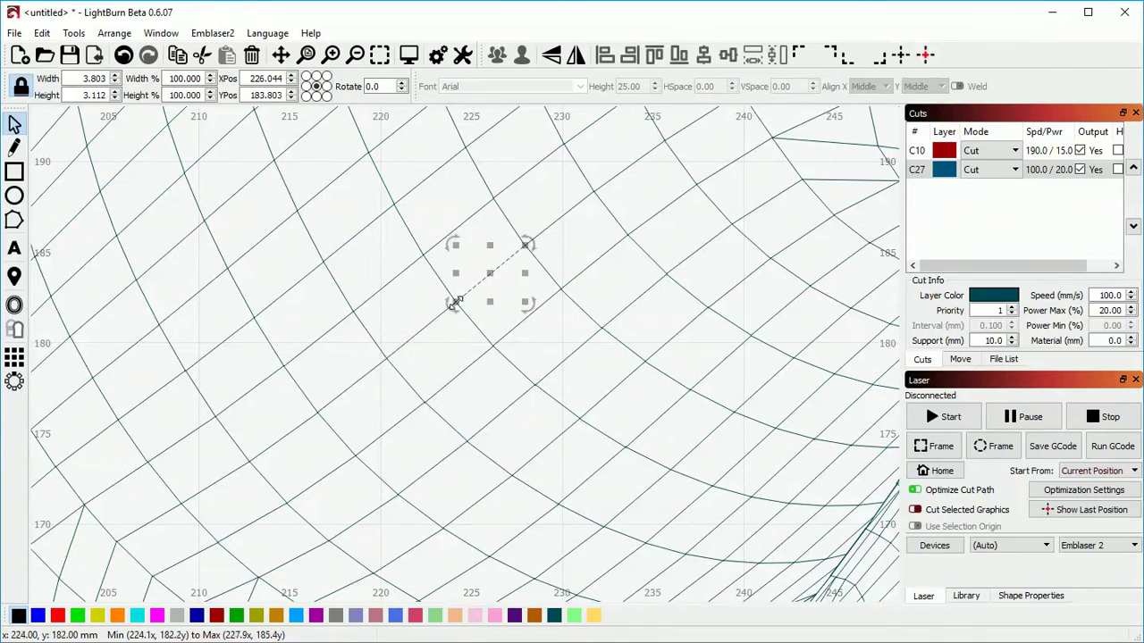
left_click(402, 356)
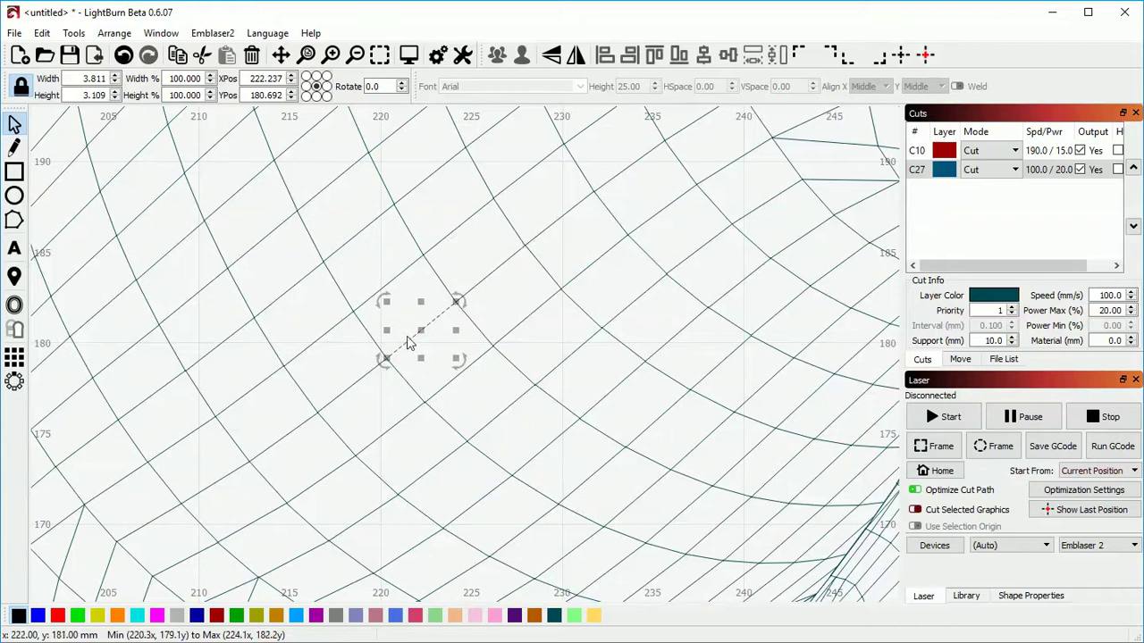
scroll(477, 278, "down", 2)
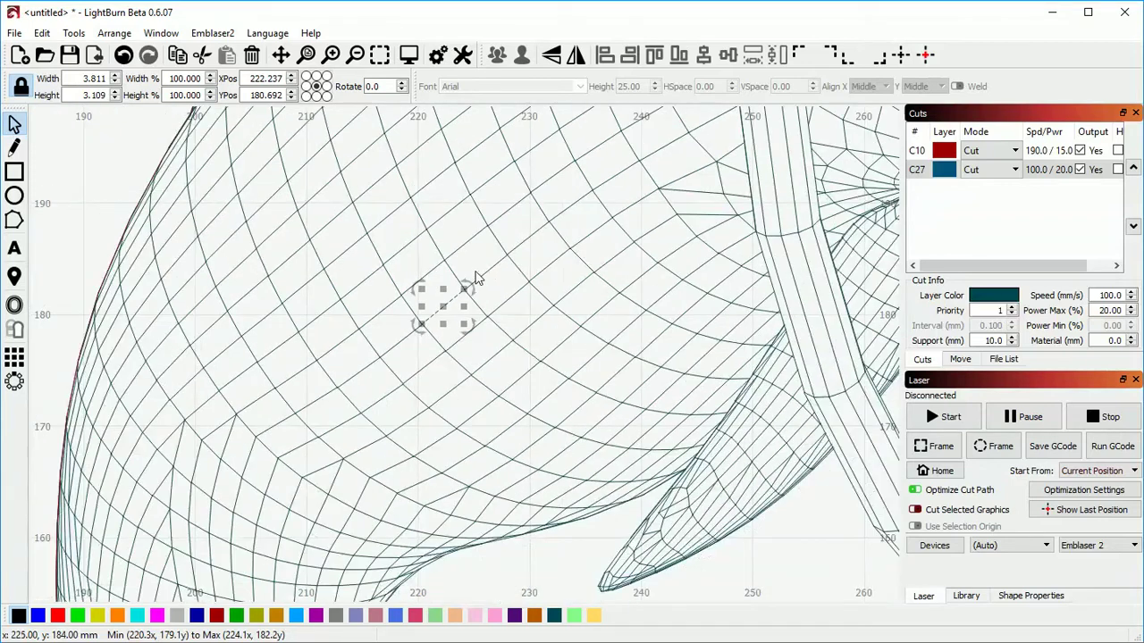
scroll(453, 271, "down", 3)
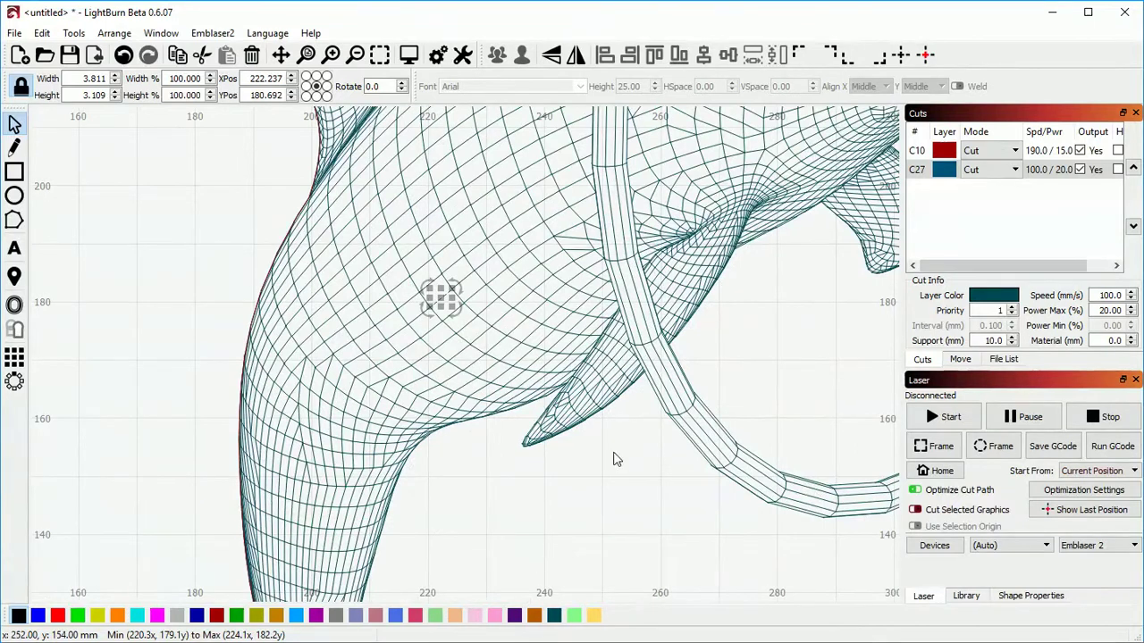
scroll(456, 473, "down", 3)
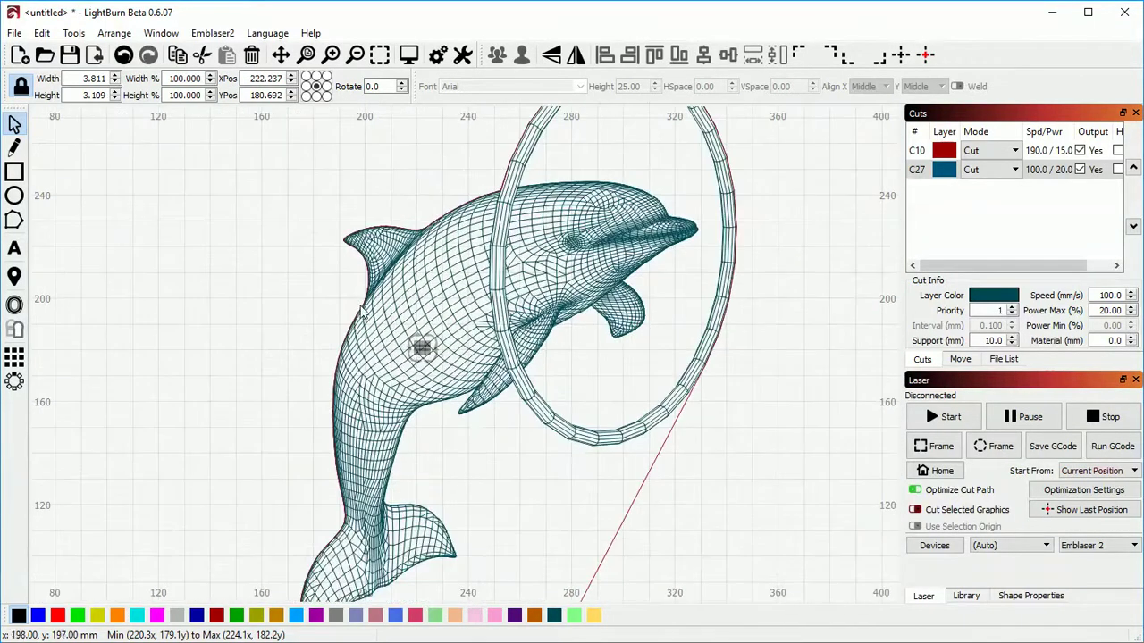
scroll(362, 308, "down", 2)
left_click(462, 449)
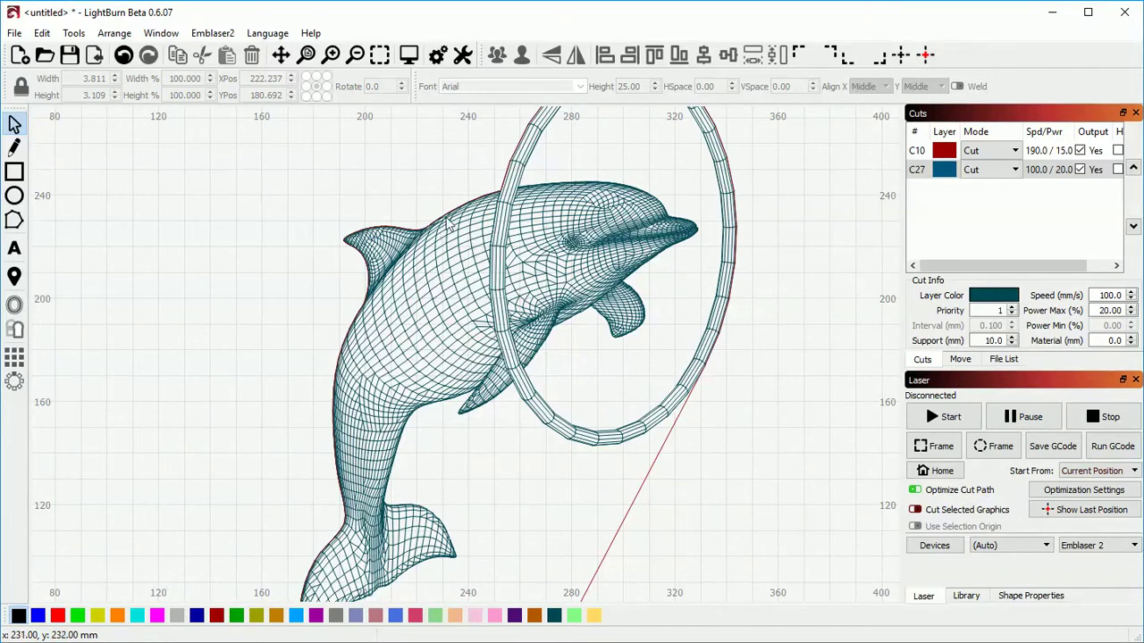
scroll(436, 261, "up", 2)
left_click(446, 279)
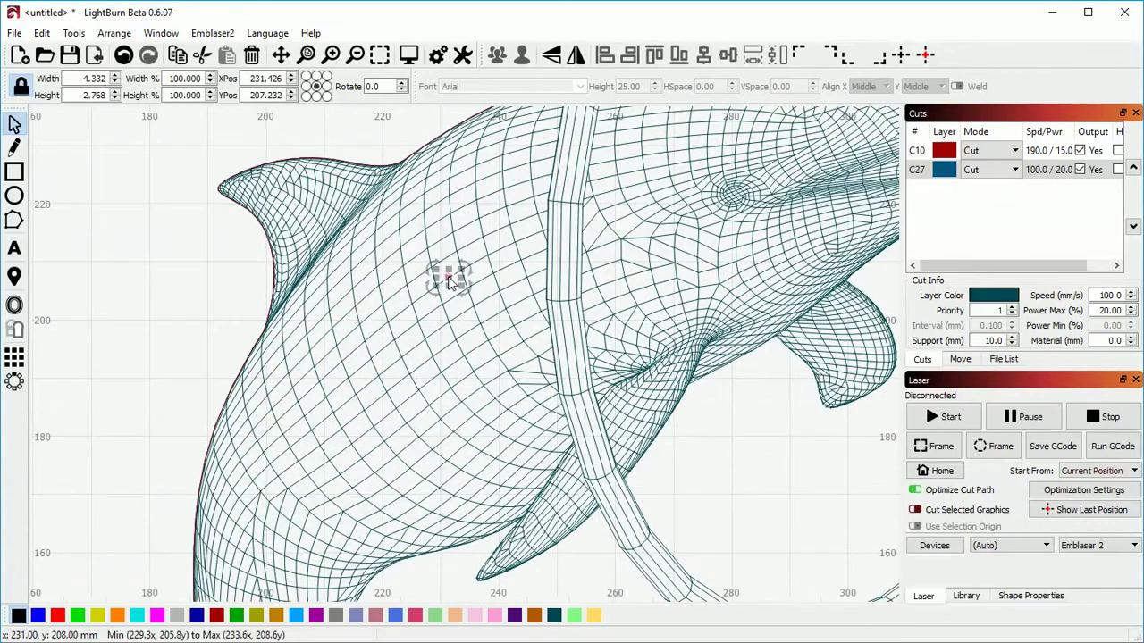
scroll(448, 257, "down", 2)
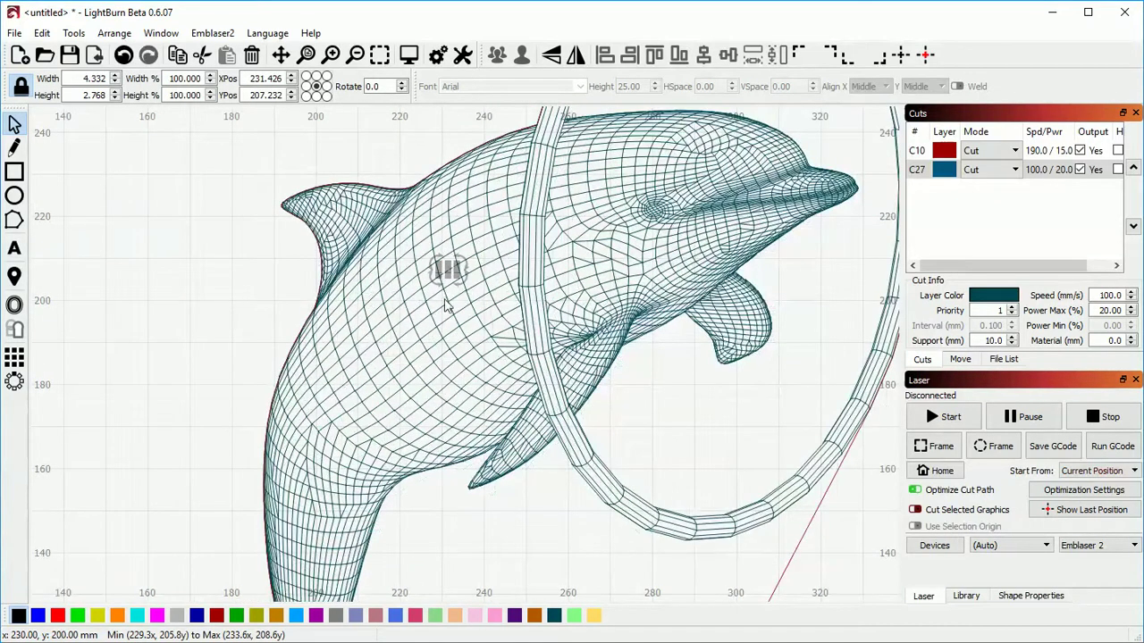
left_click(435, 494)
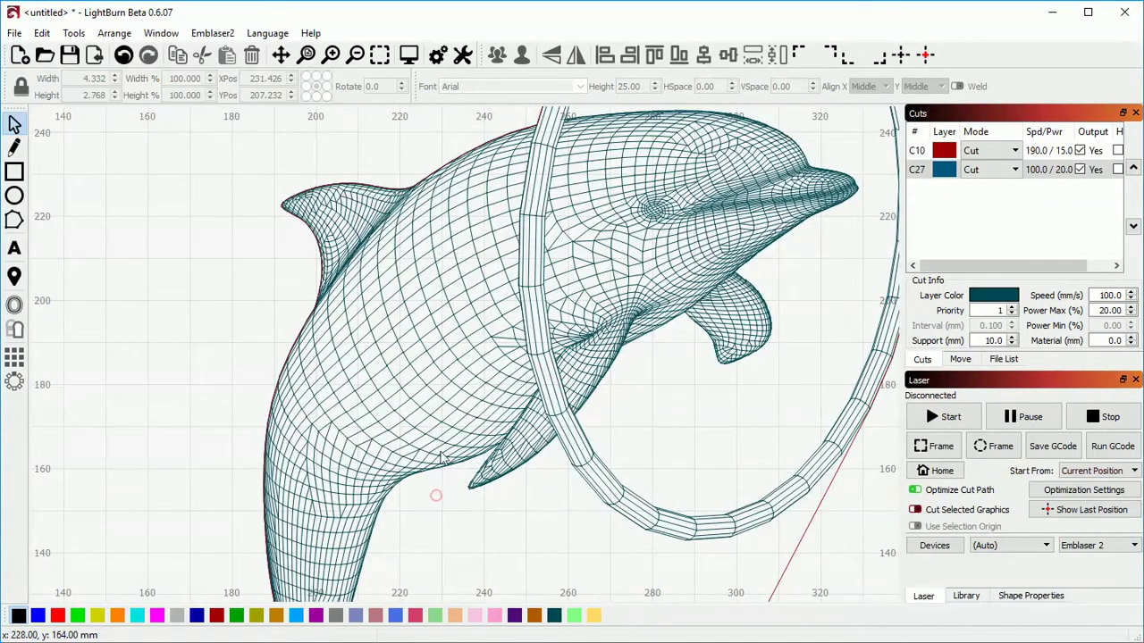
scroll(324, 318, "down", 2)
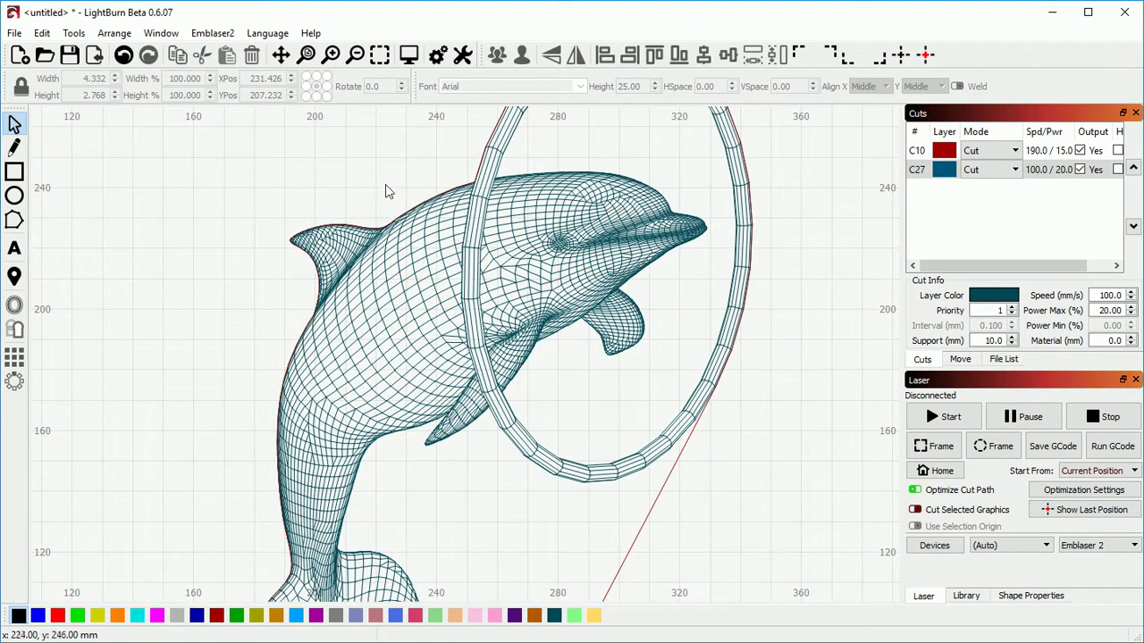
scroll(388, 178, "down", 2)
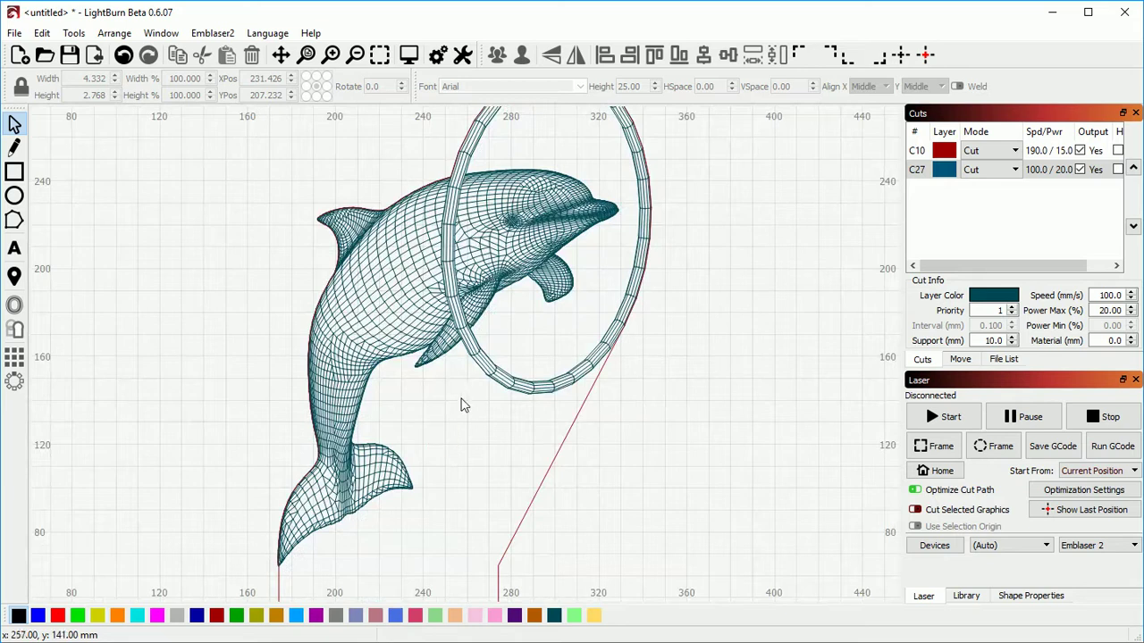
scroll(455, 409, "down", 2)
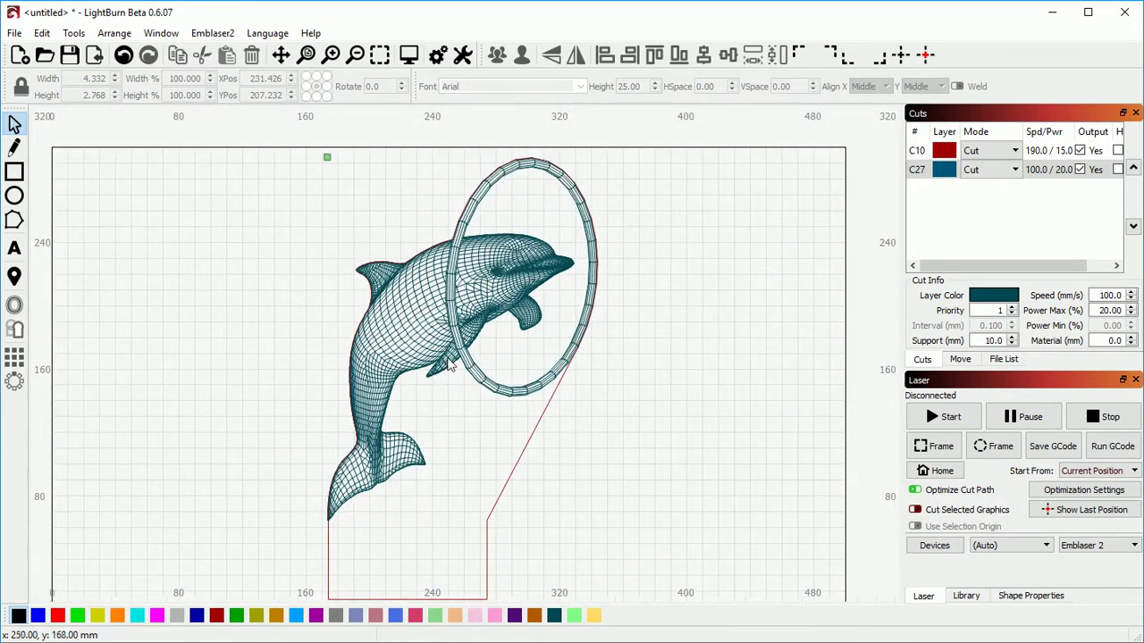
left_click(474, 391)
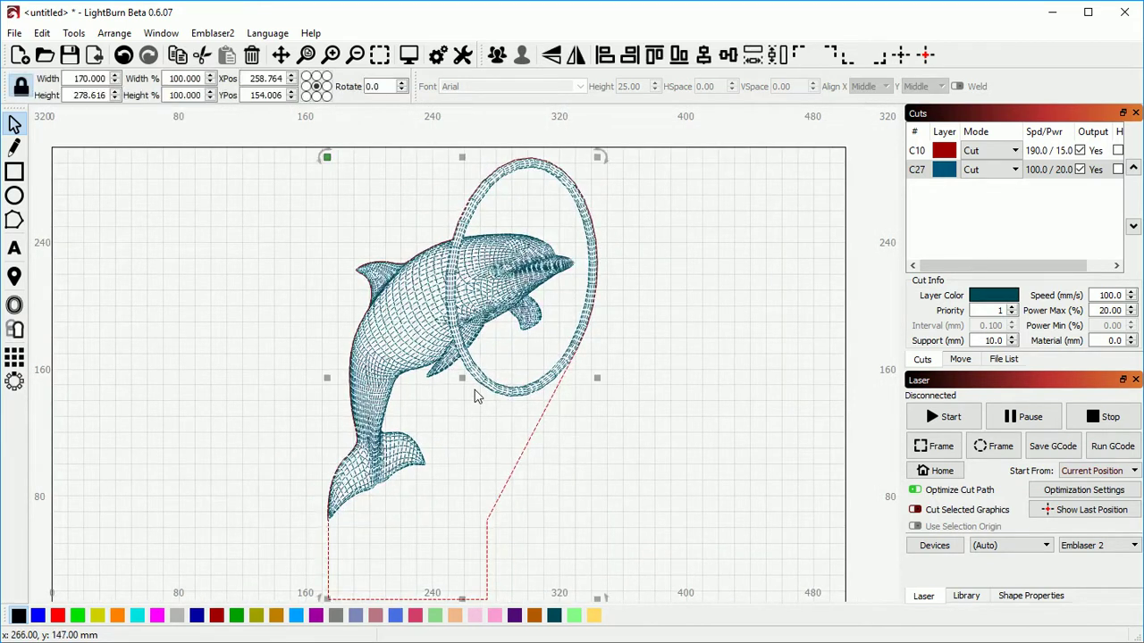
scroll(405, 327, "up", 3)
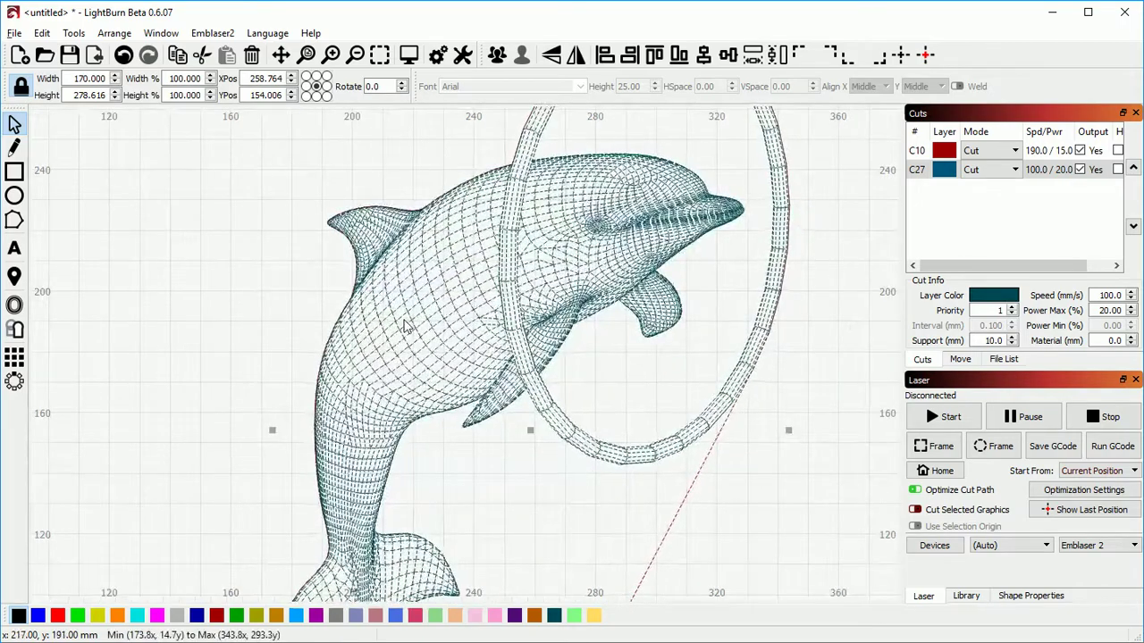
left_click(405, 326)
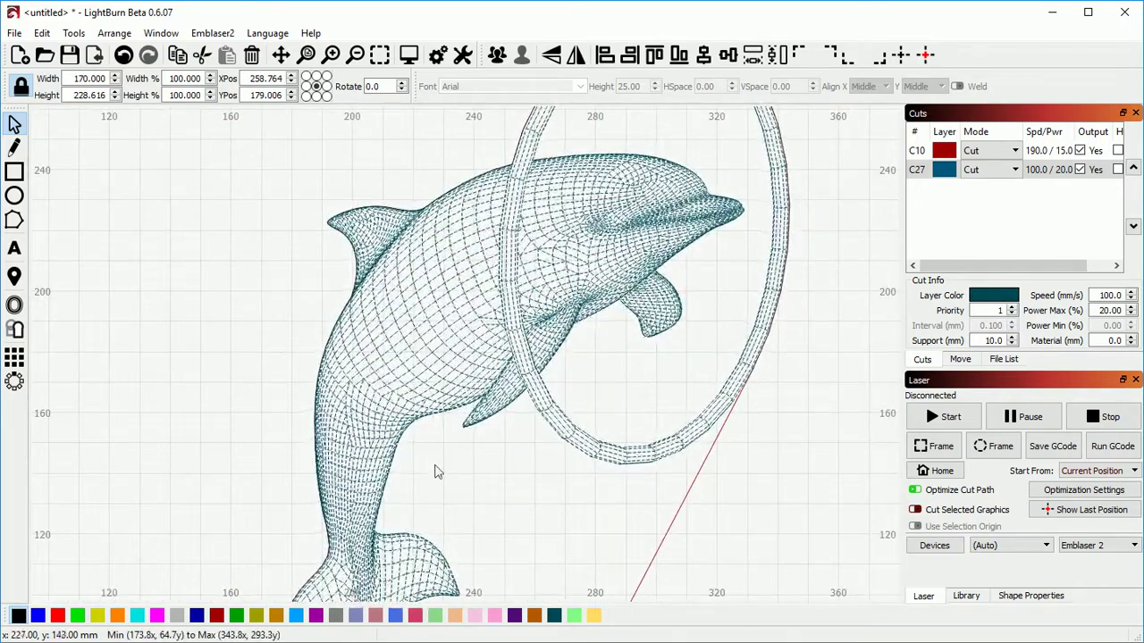
left_click(434, 464)
scroll(442, 327, "up", 4)
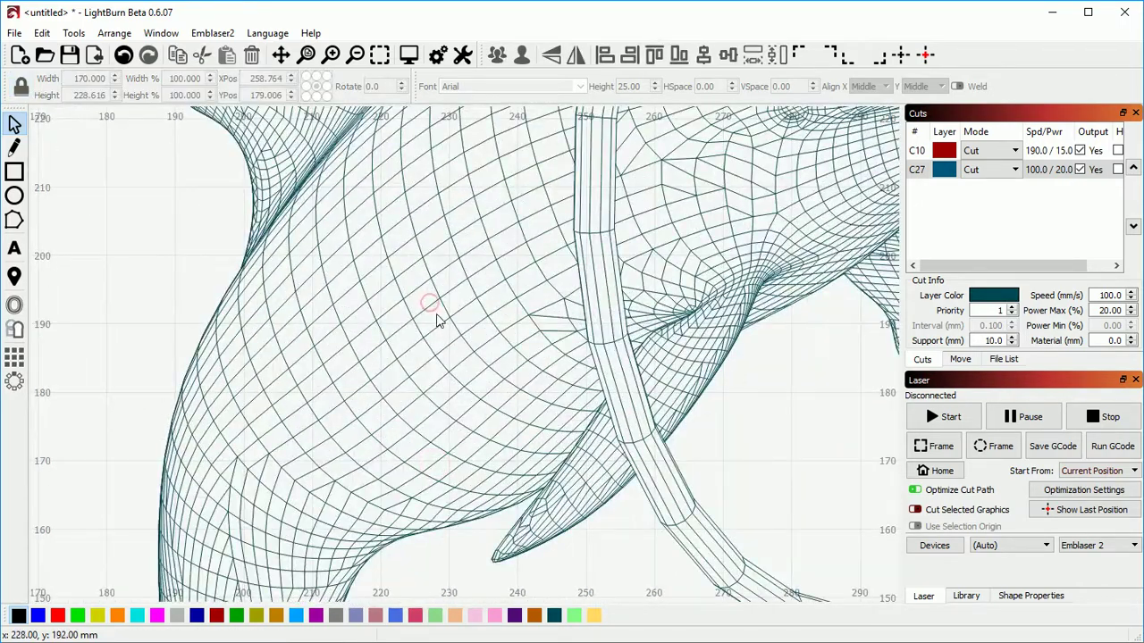
left_click(430, 310)
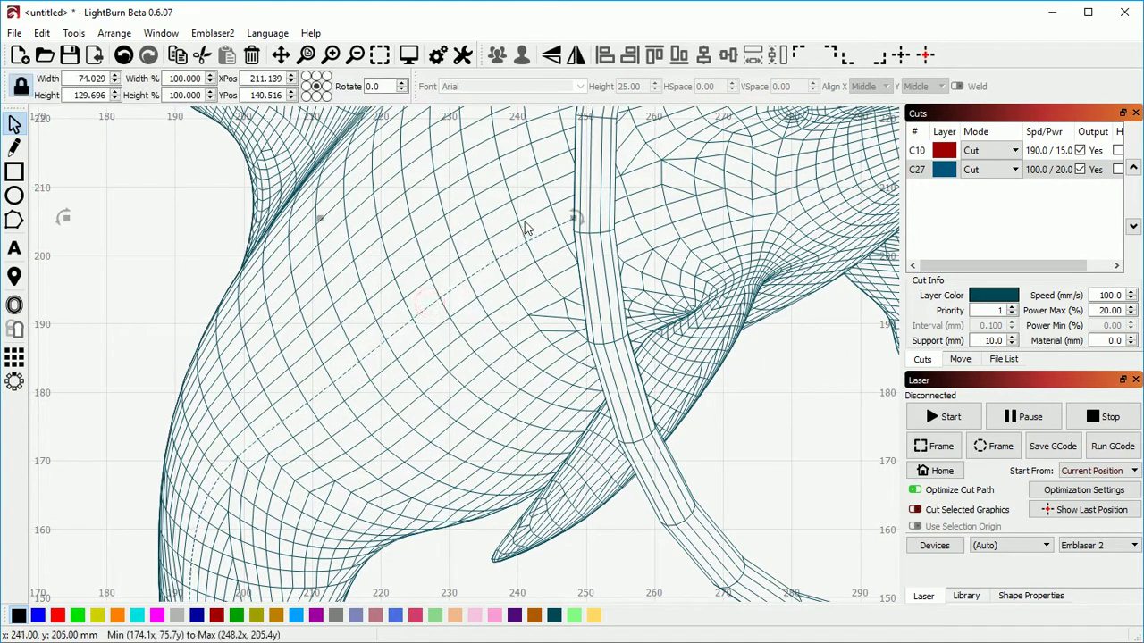
scroll(380, 347, "down", 1)
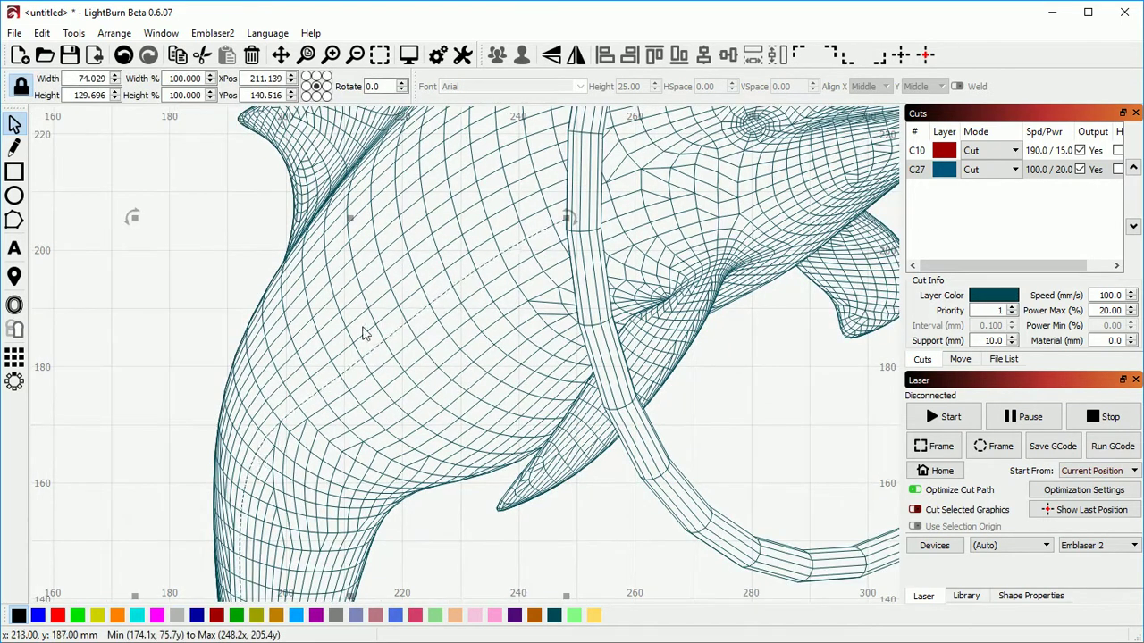
scroll(364, 333, "down", 1)
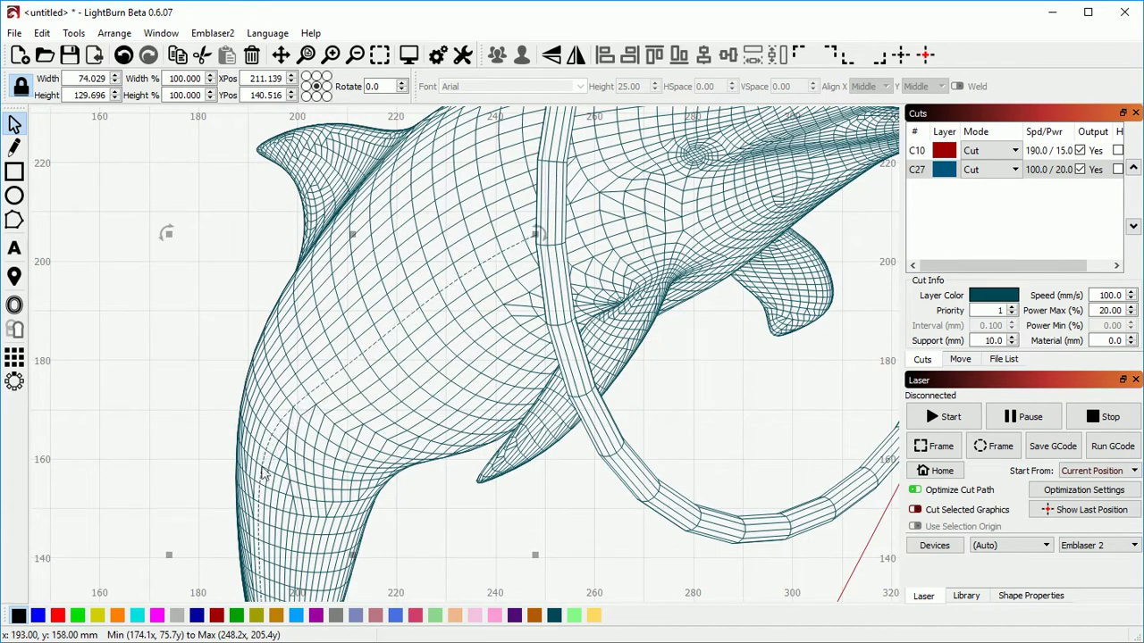
scroll(286, 501, "up", 2)
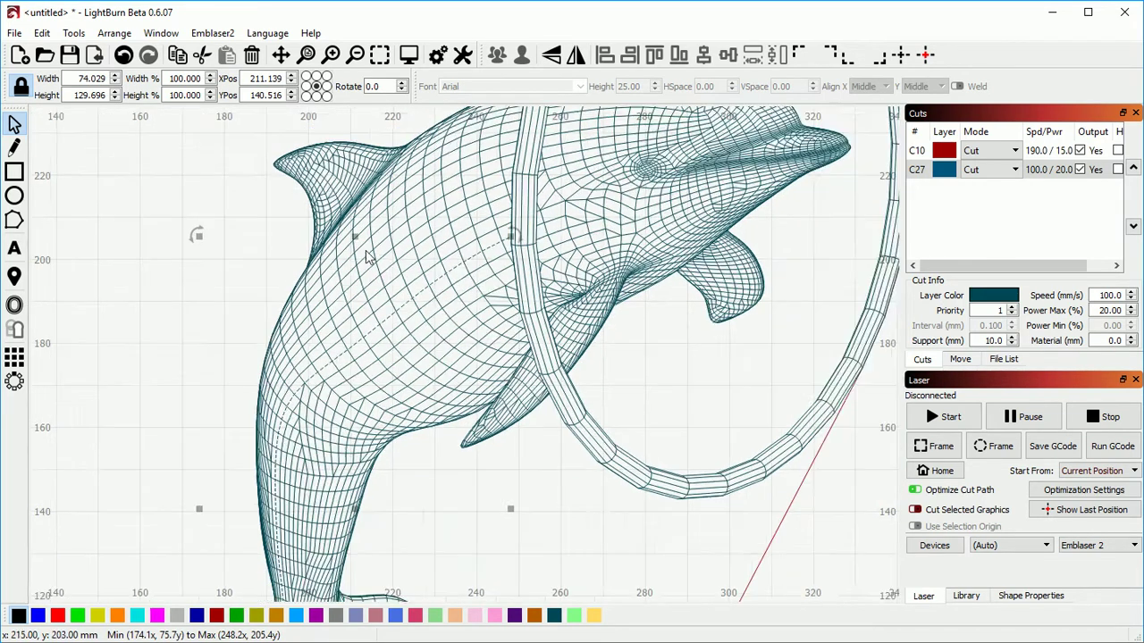
scroll(301, 469, "up", 2)
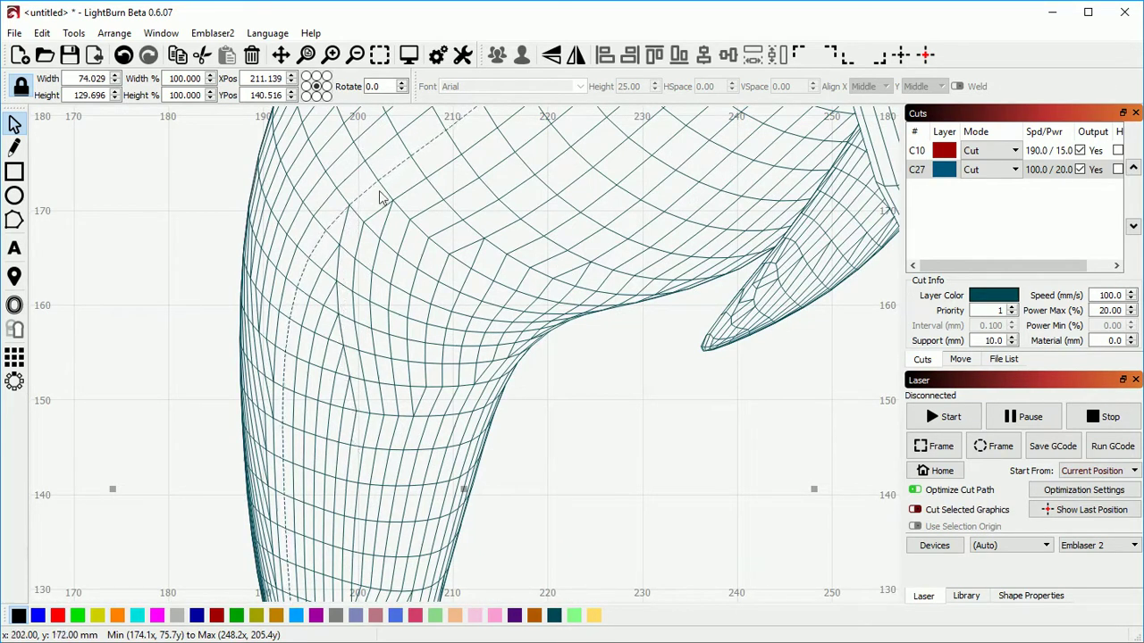
left_click(347, 233)
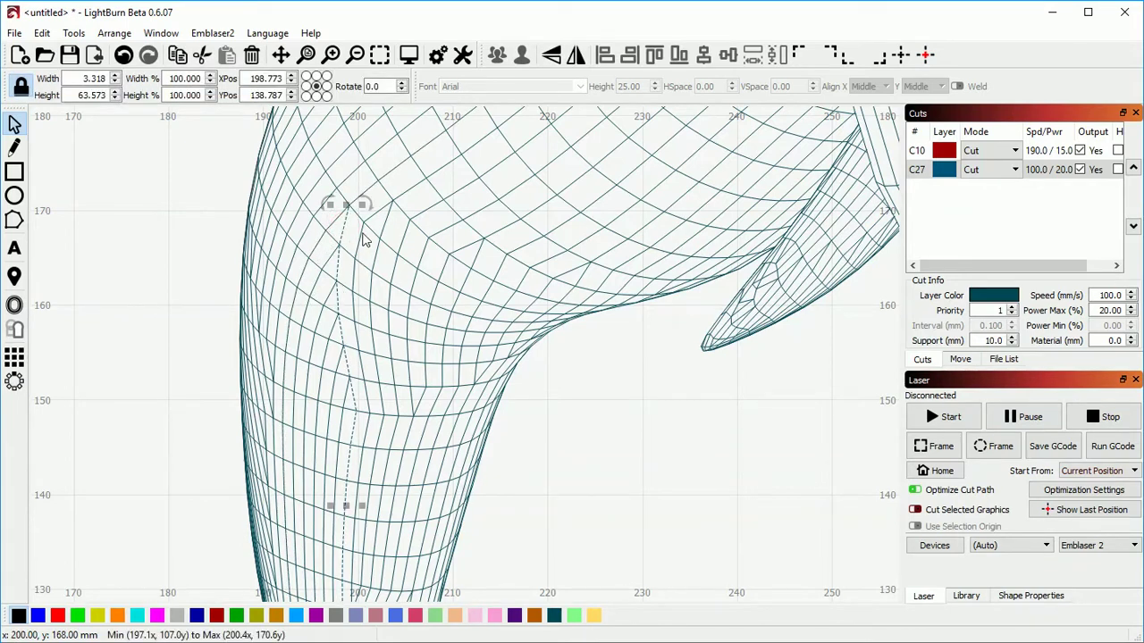
left_click(362, 238)
left_click(386, 220)
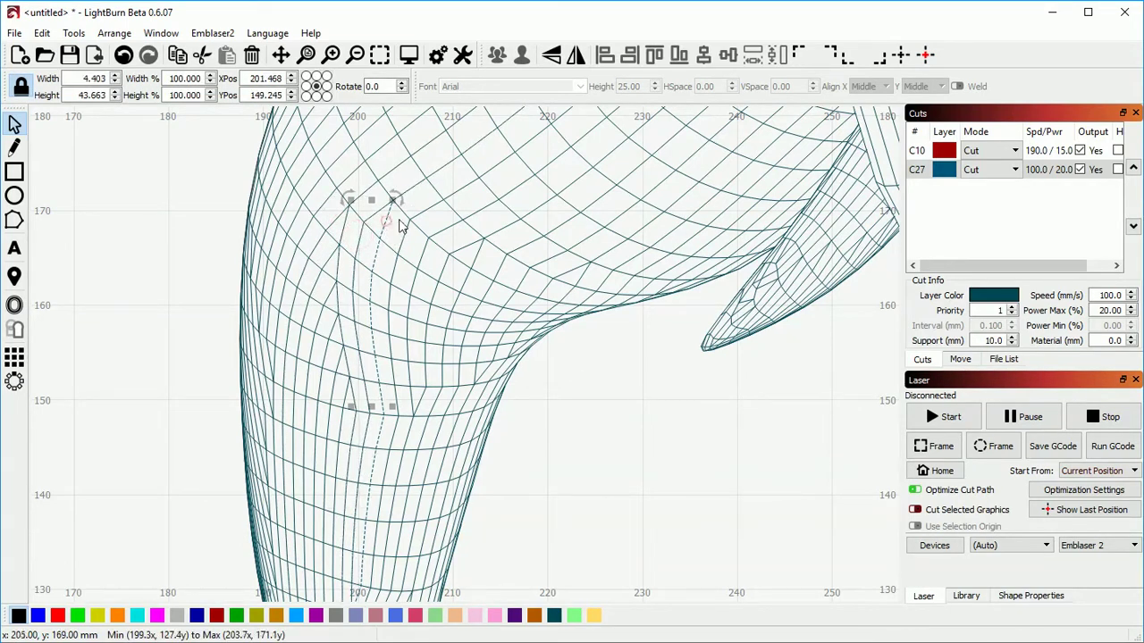
left_click(433, 204)
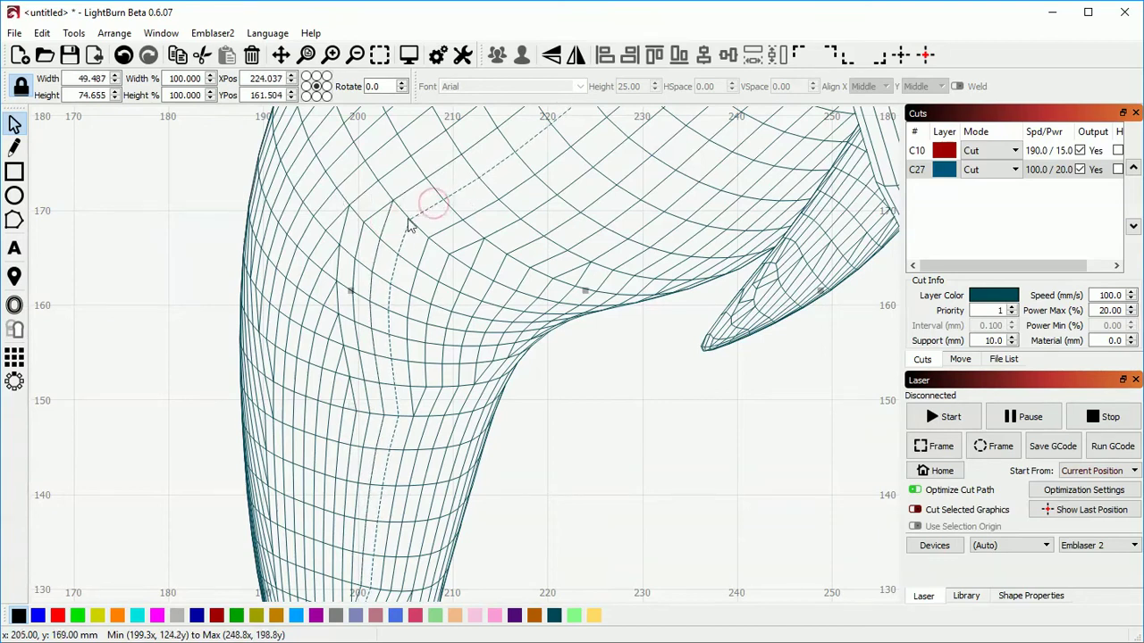
left_click(413, 189)
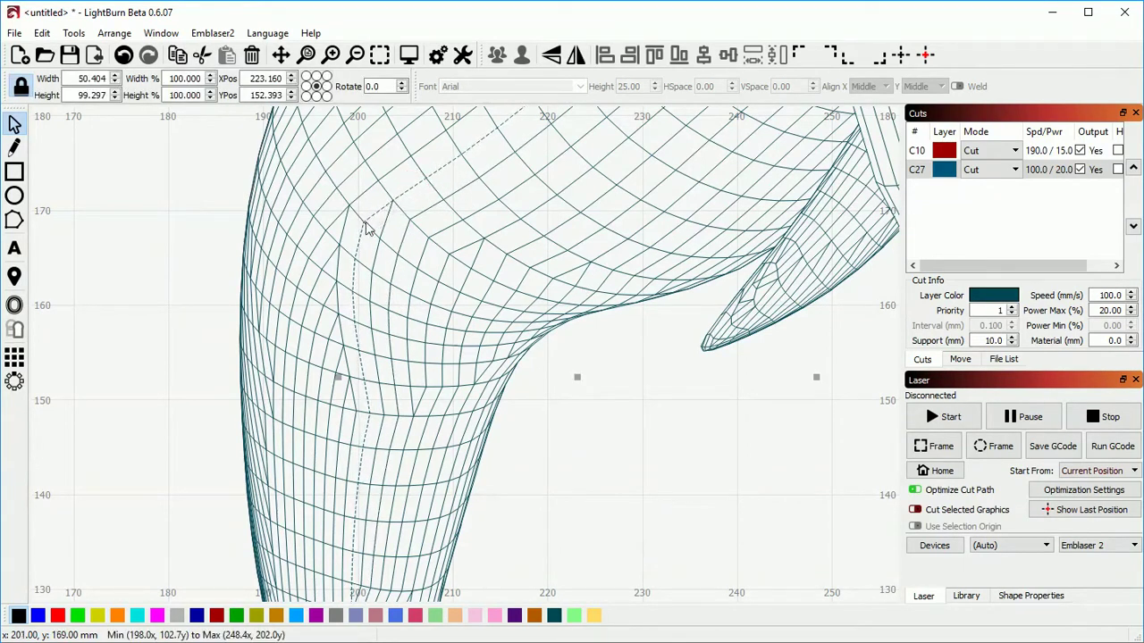
scroll(405, 285, "down", 5)
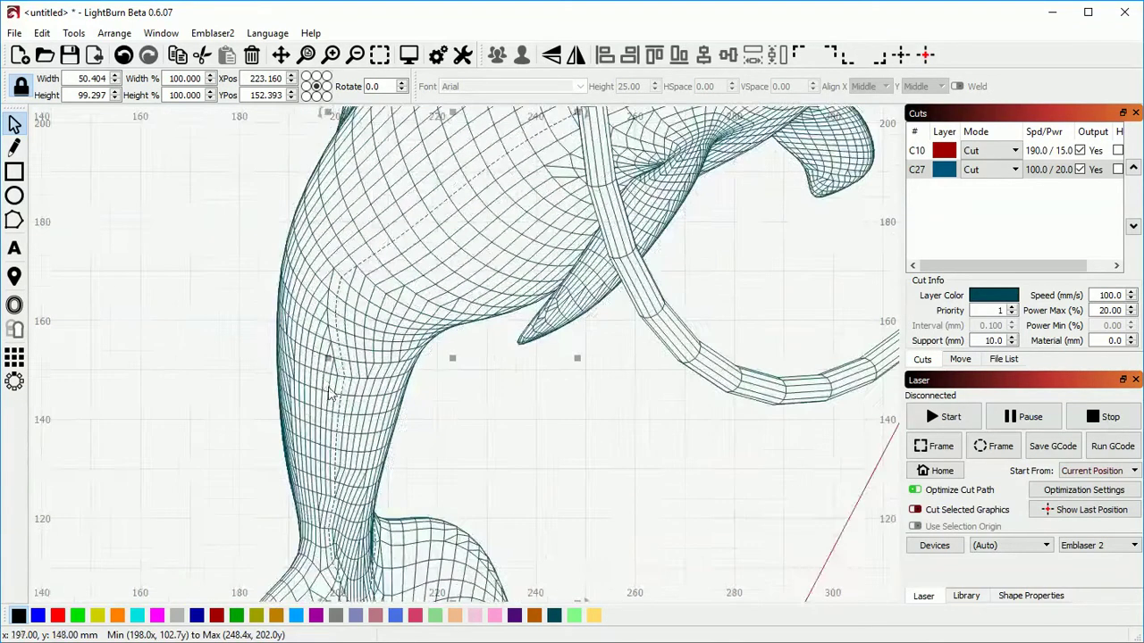
scroll(405, 284, "up", 5)
left_click(458, 239)
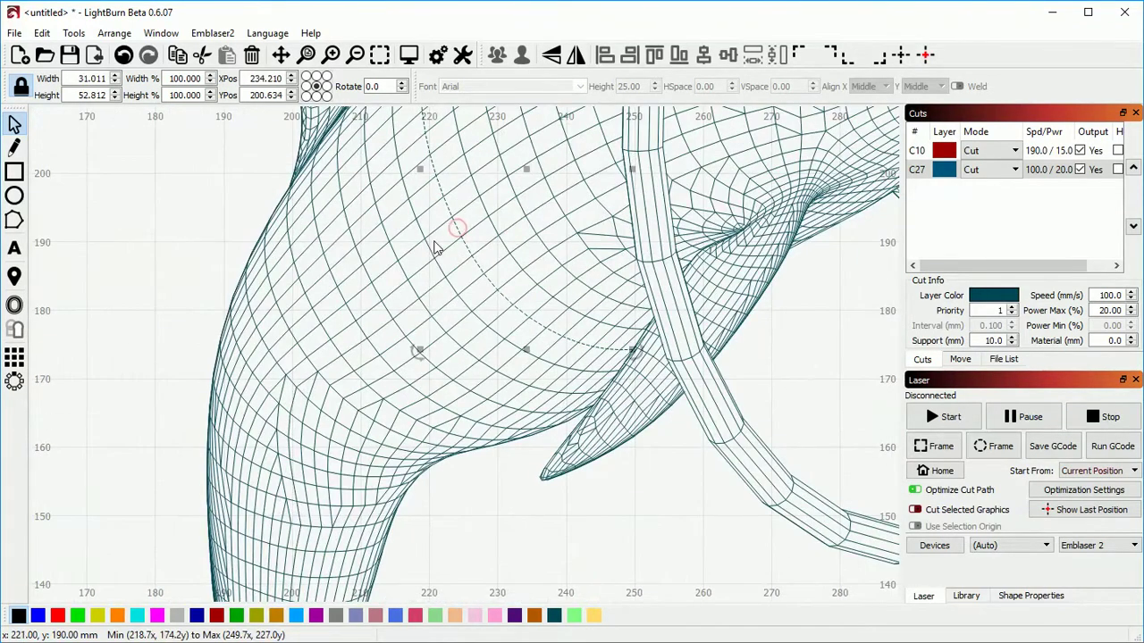
left_click(425, 251)
left_click(431, 254)
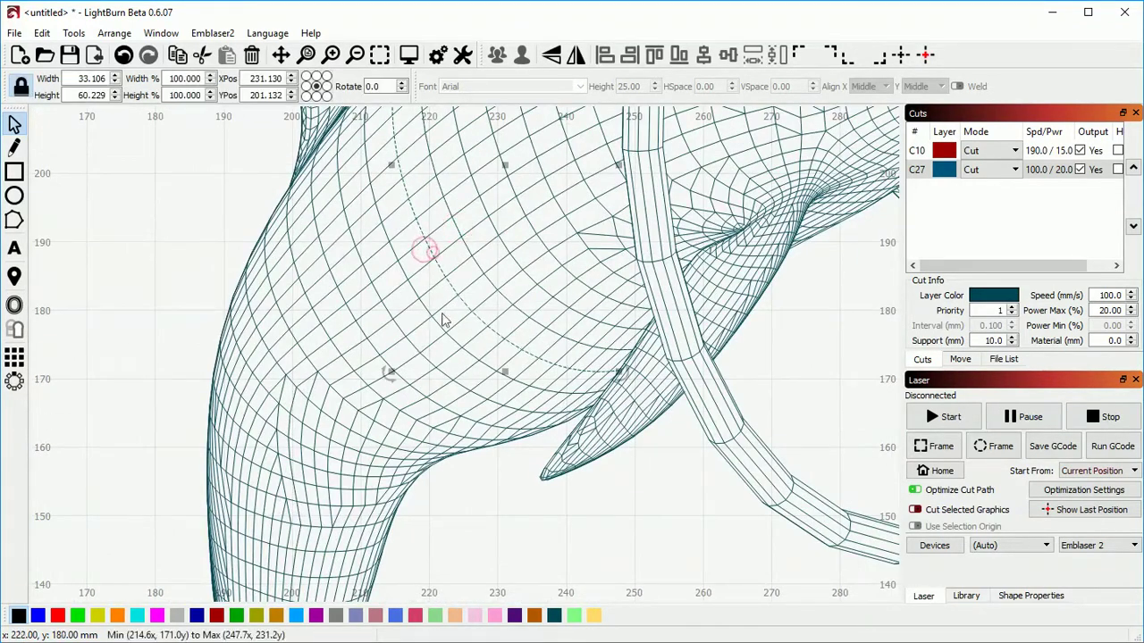
left_click(407, 284)
left_click(379, 294)
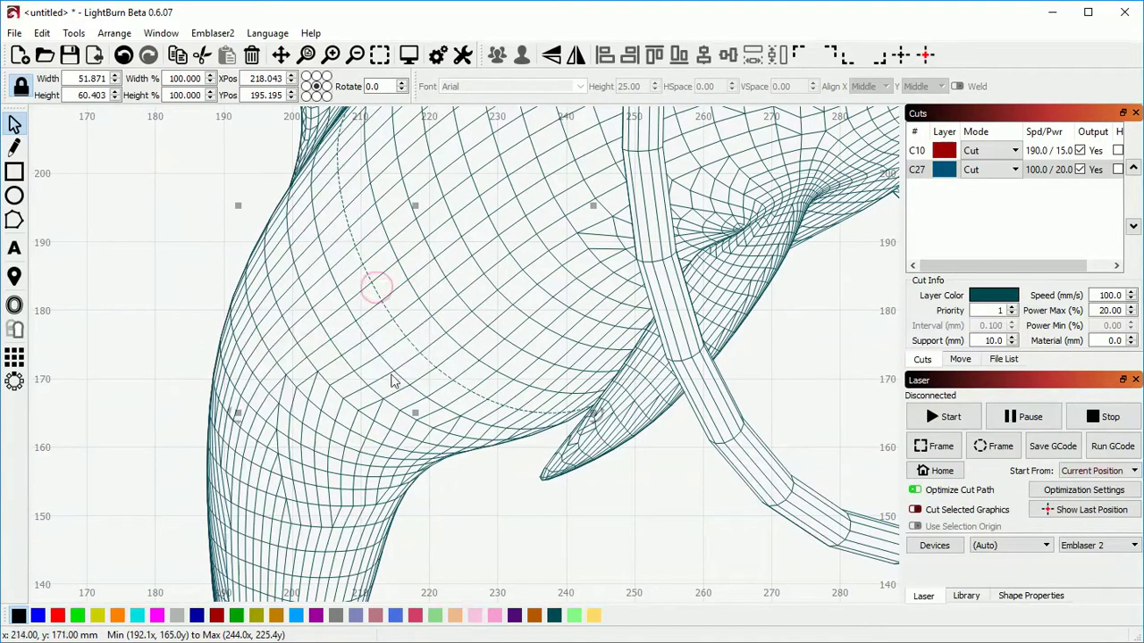
left_click(376, 348)
left_click(348, 364)
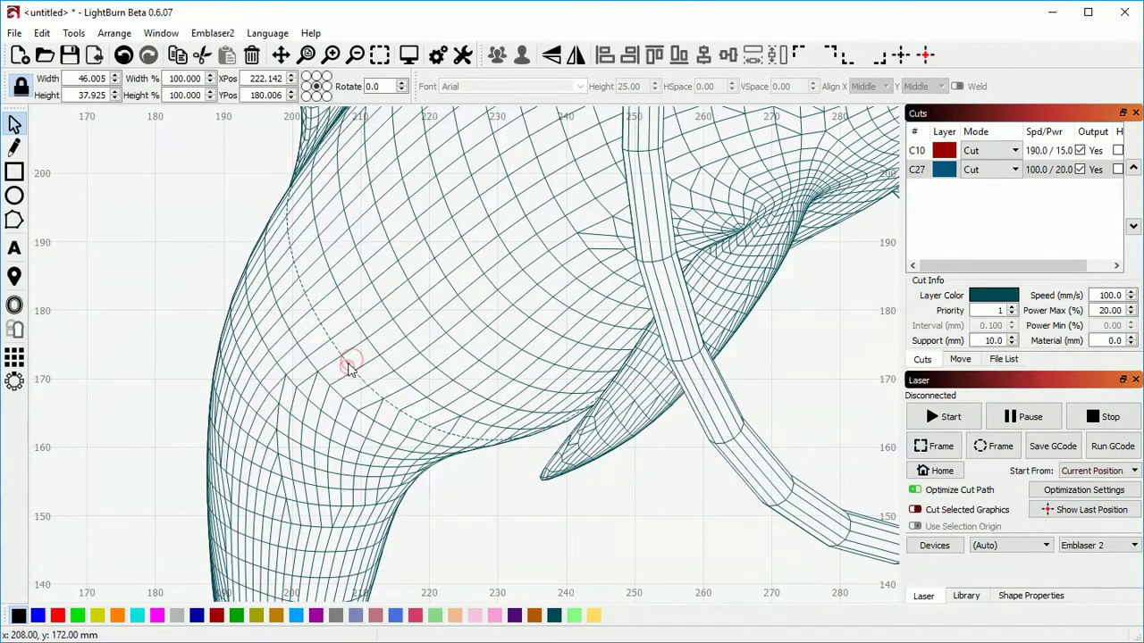
scroll(327, 404, "down", 3)
scroll(464, 409, "up", 3)
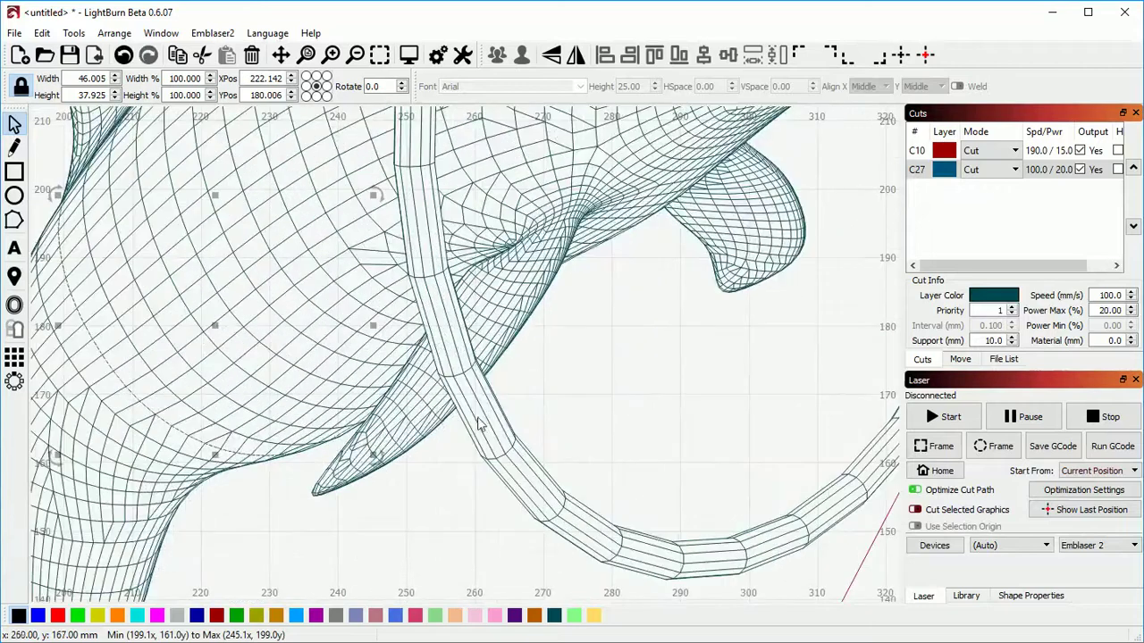
left_click(487, 422)
scroll(487, 422, "down", 3)
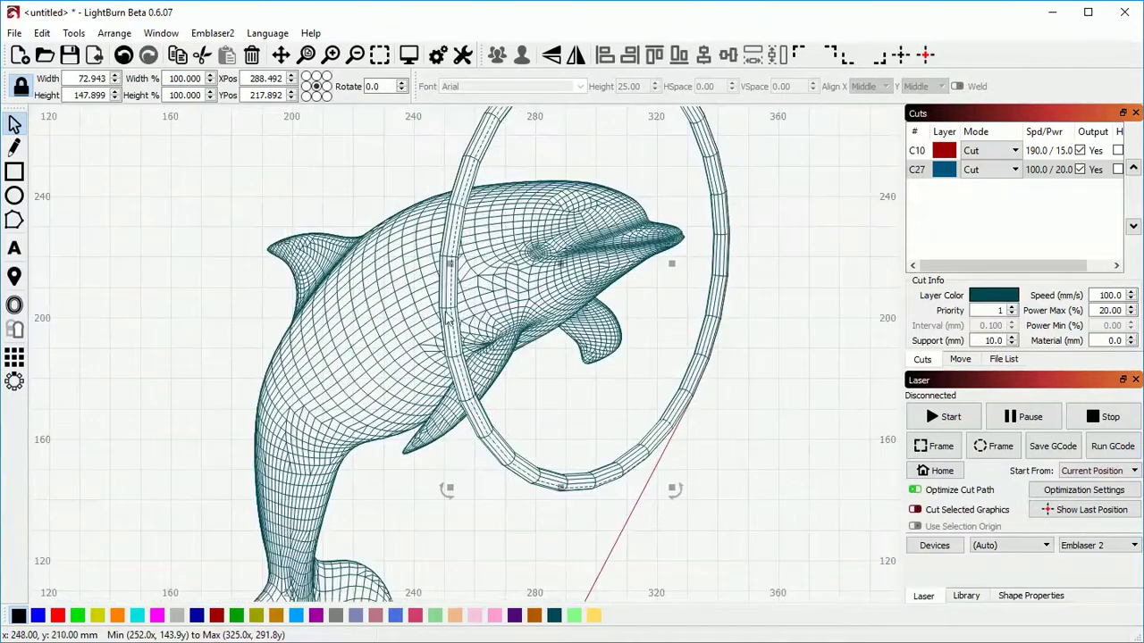
left_click(605, 481)
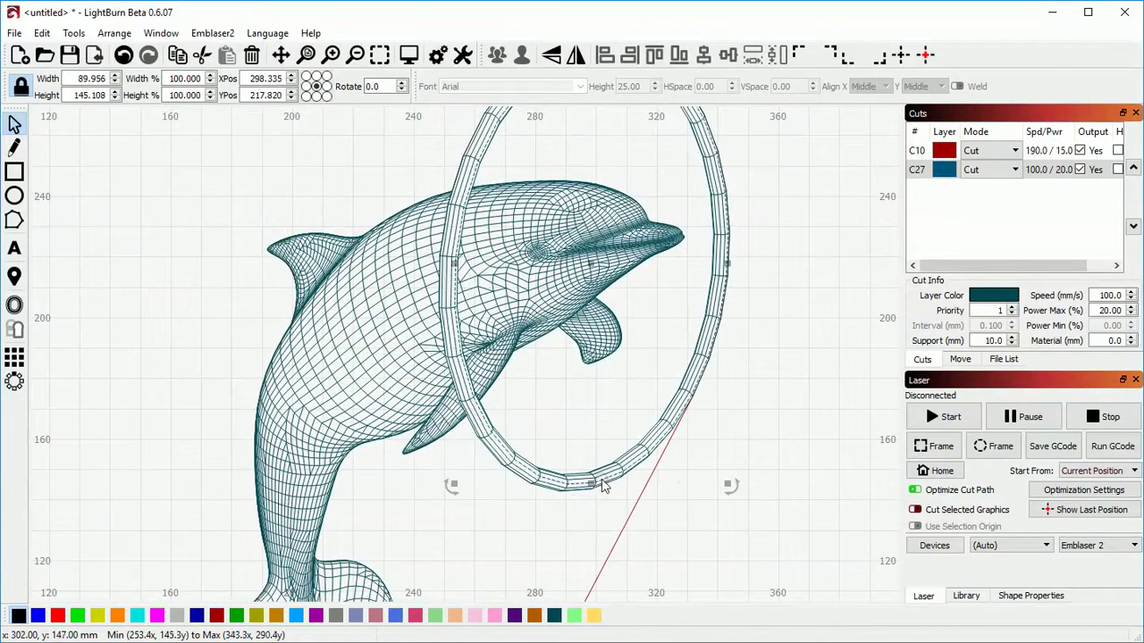
scroll(605, 481, "down", 4)
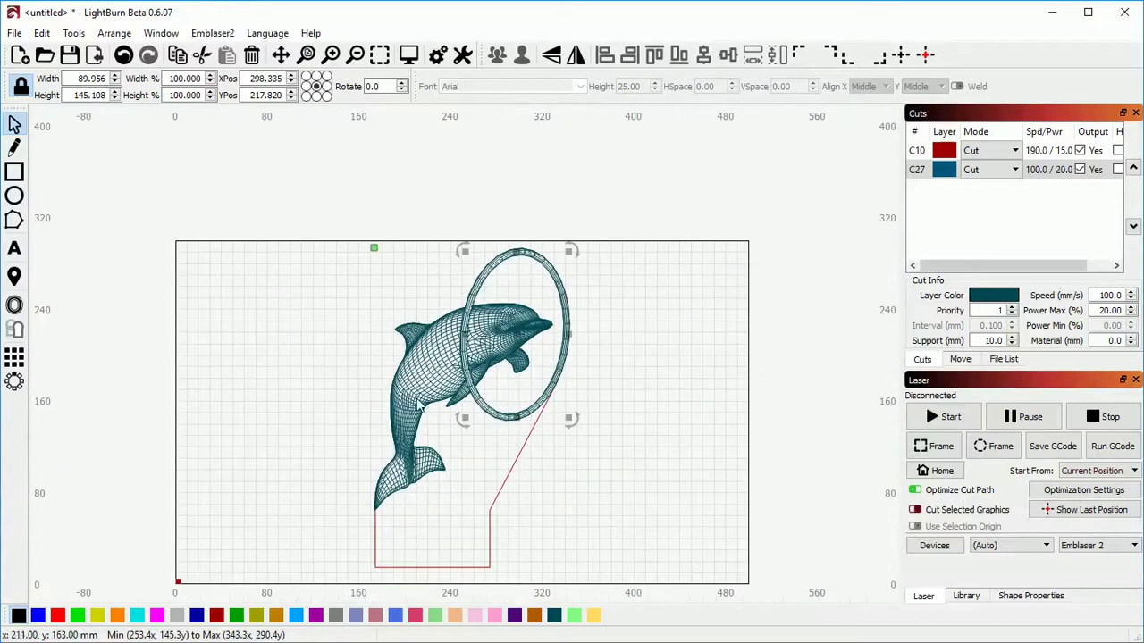
left_click(462, 439)
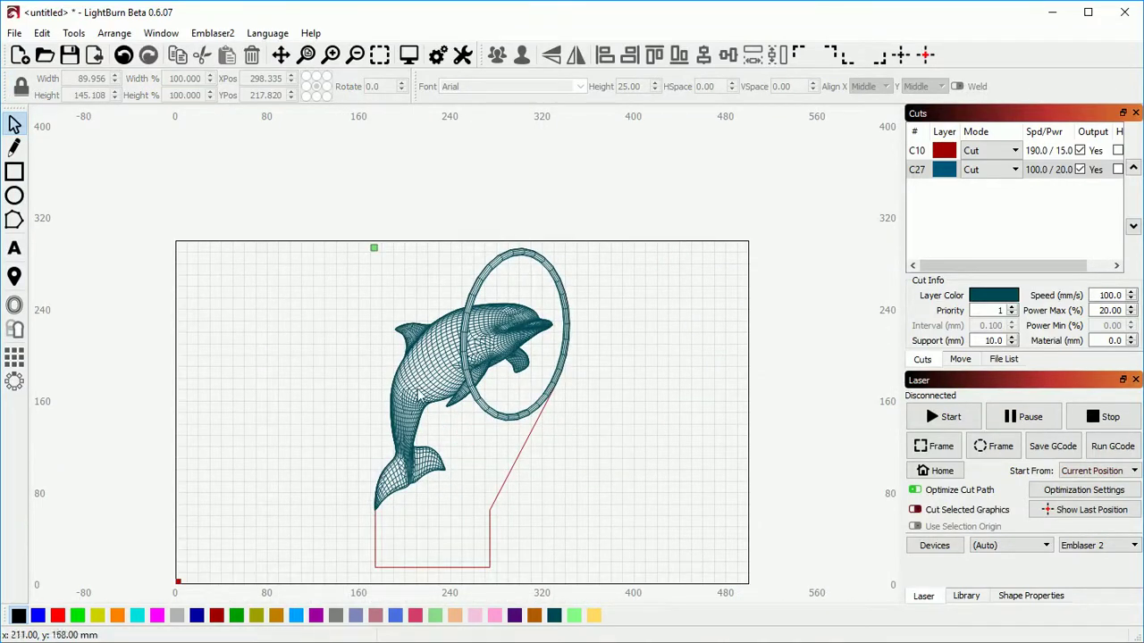
scroll(417, 394, "up", 3)
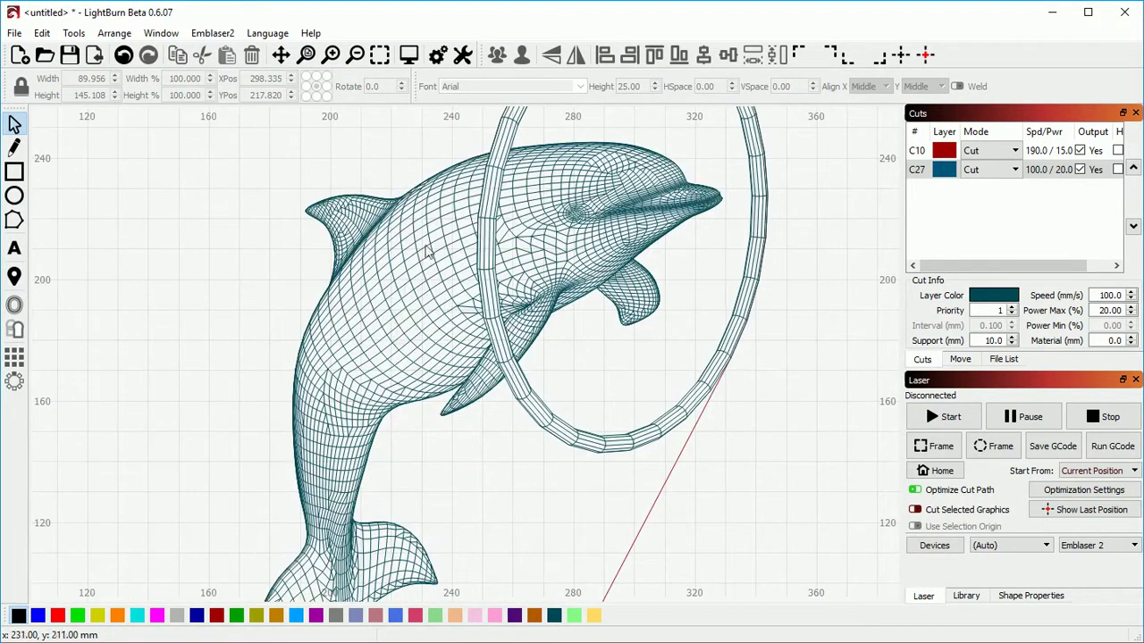
scroll(426, 253, "down", 1)
scroll(403, 282, "down", 1)
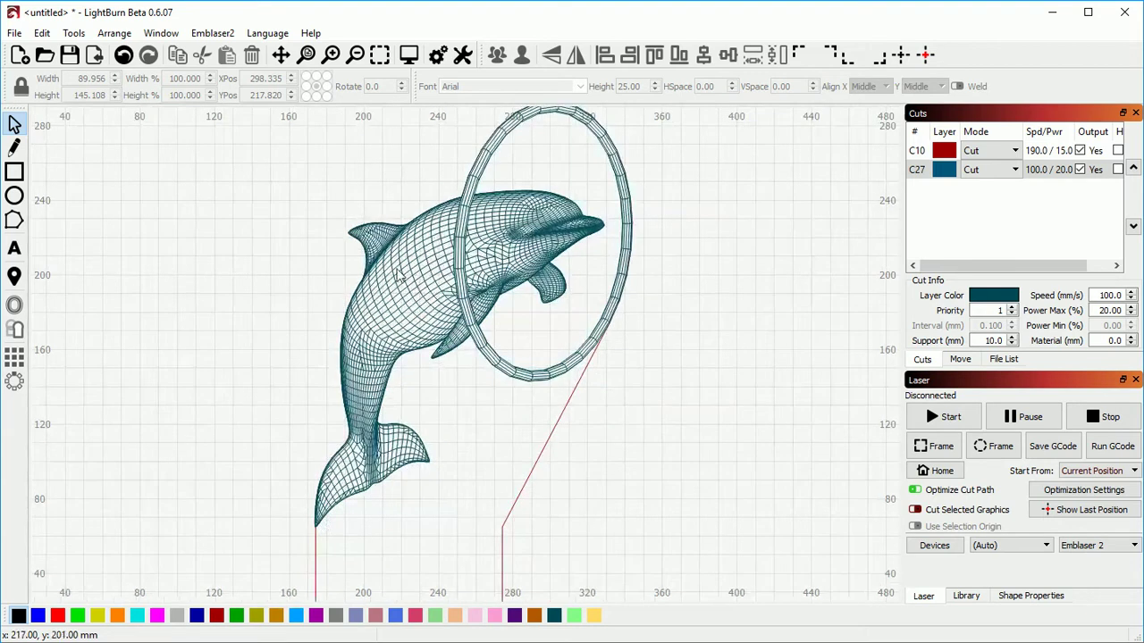
Discard the unsaved dolphin project and set DXF auto-close tolerance to 0.01 mm.
key("ctrl+n")
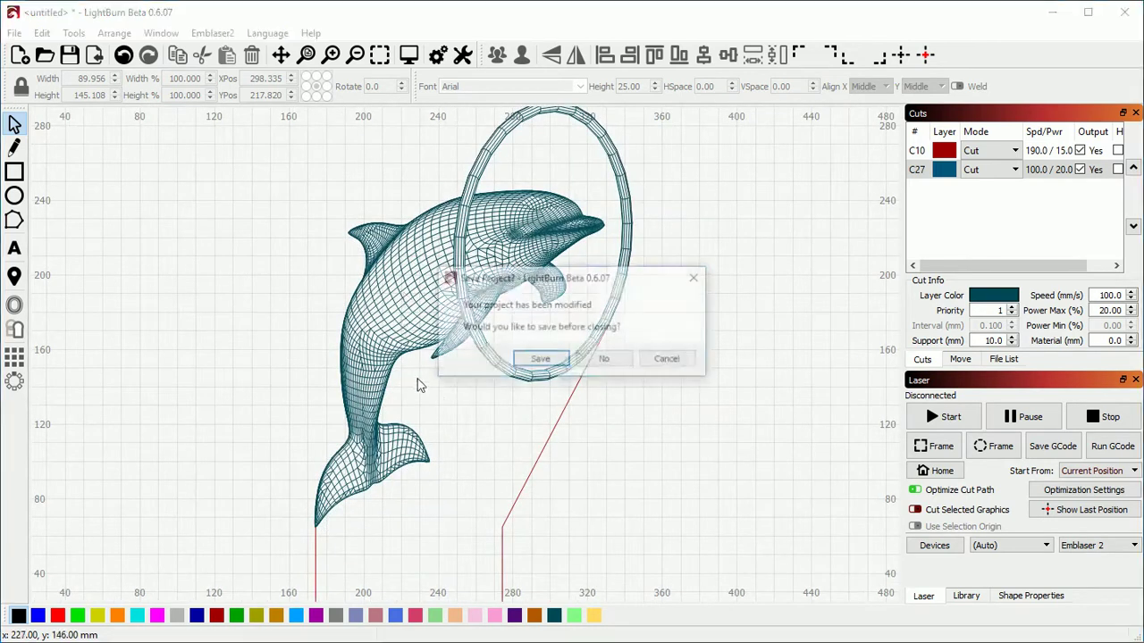
left_click(607, 359)
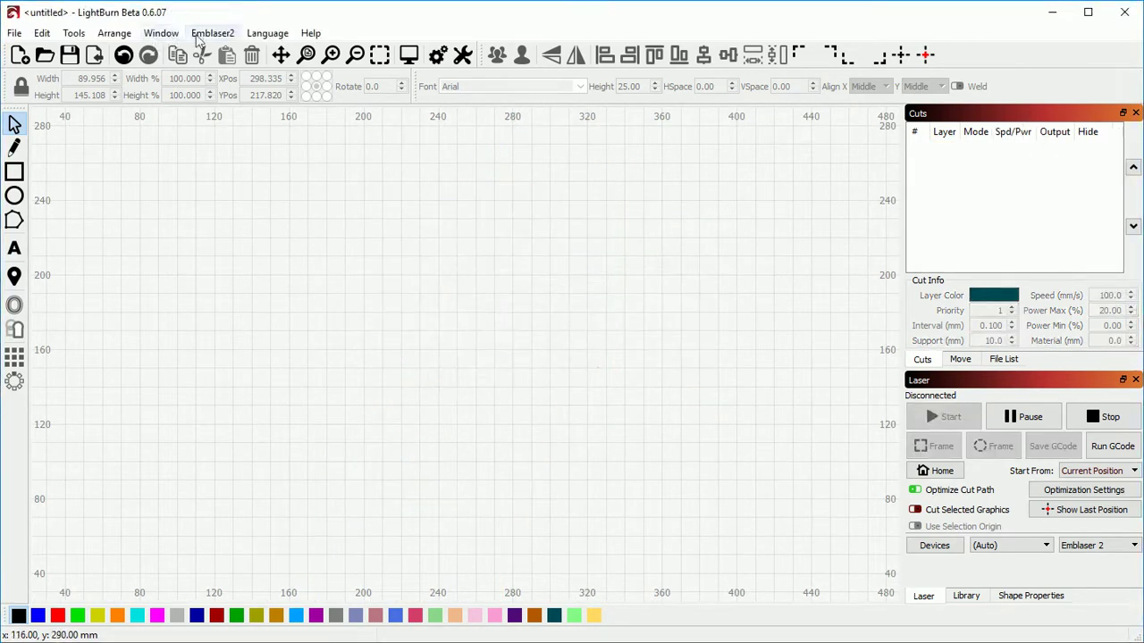
left_click(437, 56)
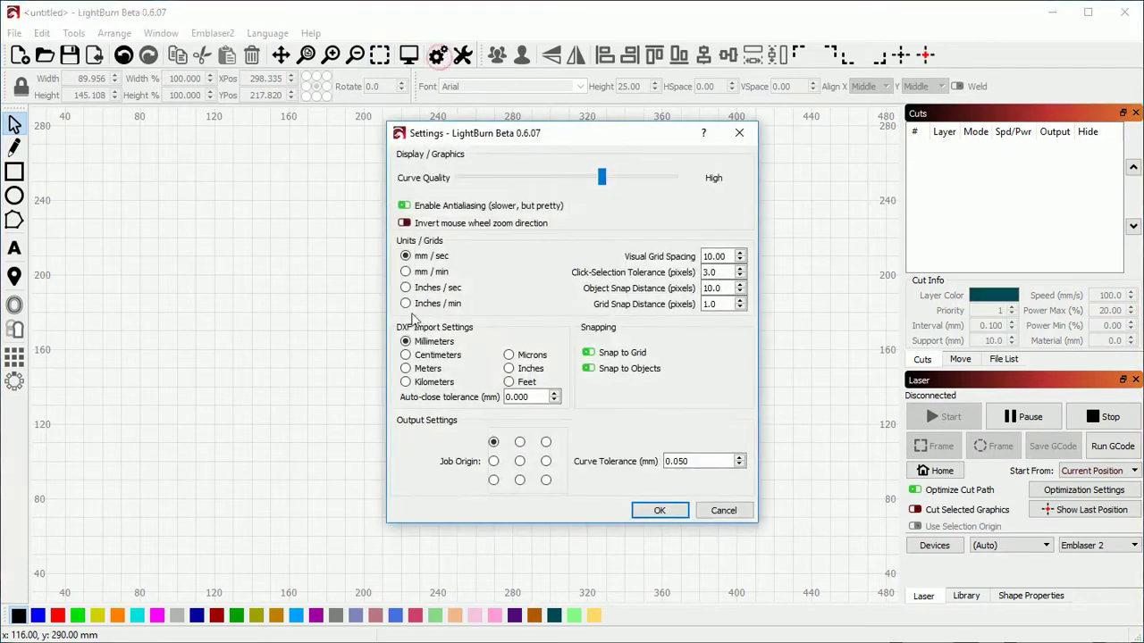
left_click(534, 397)
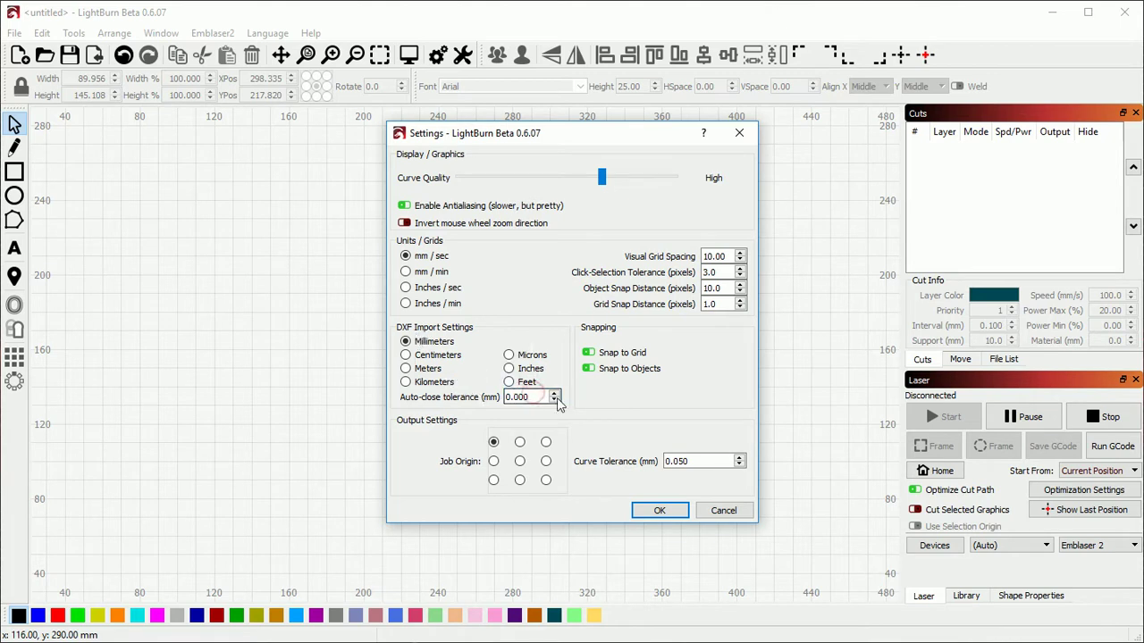
type("0.01")
left_click(659, 513)
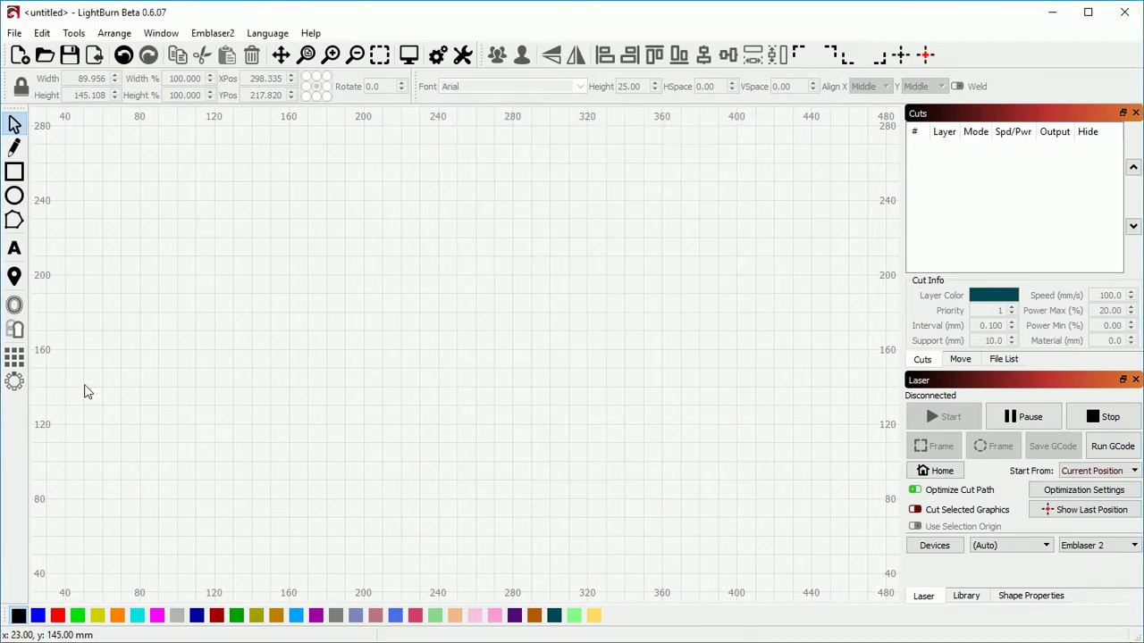
left_click_drag(87, 391, 429, 327)
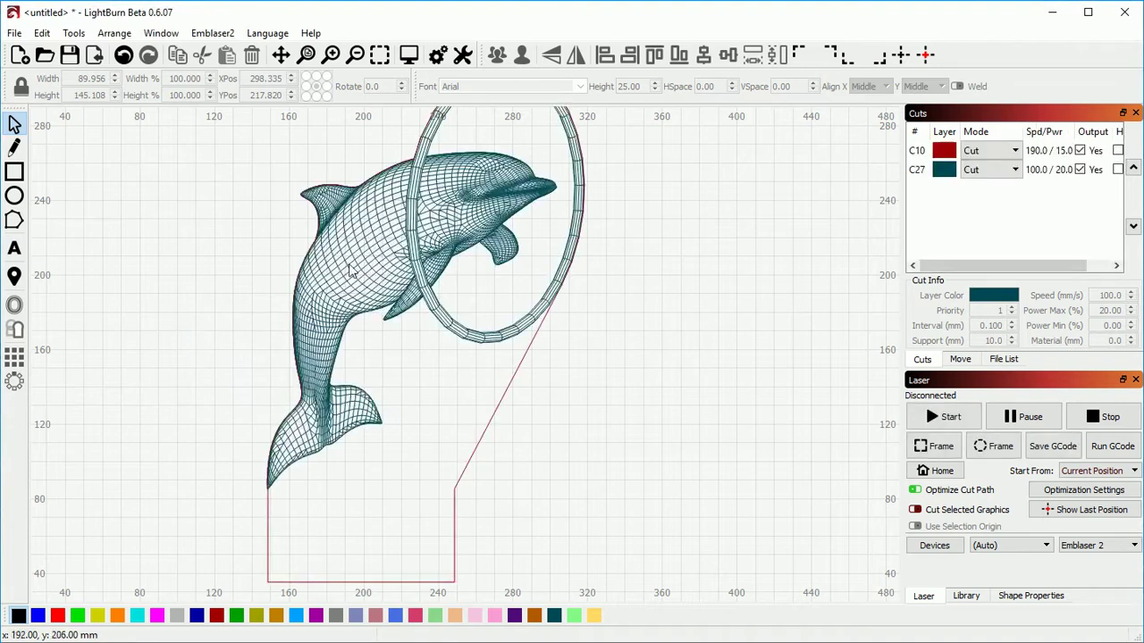
left_click(201, 179)
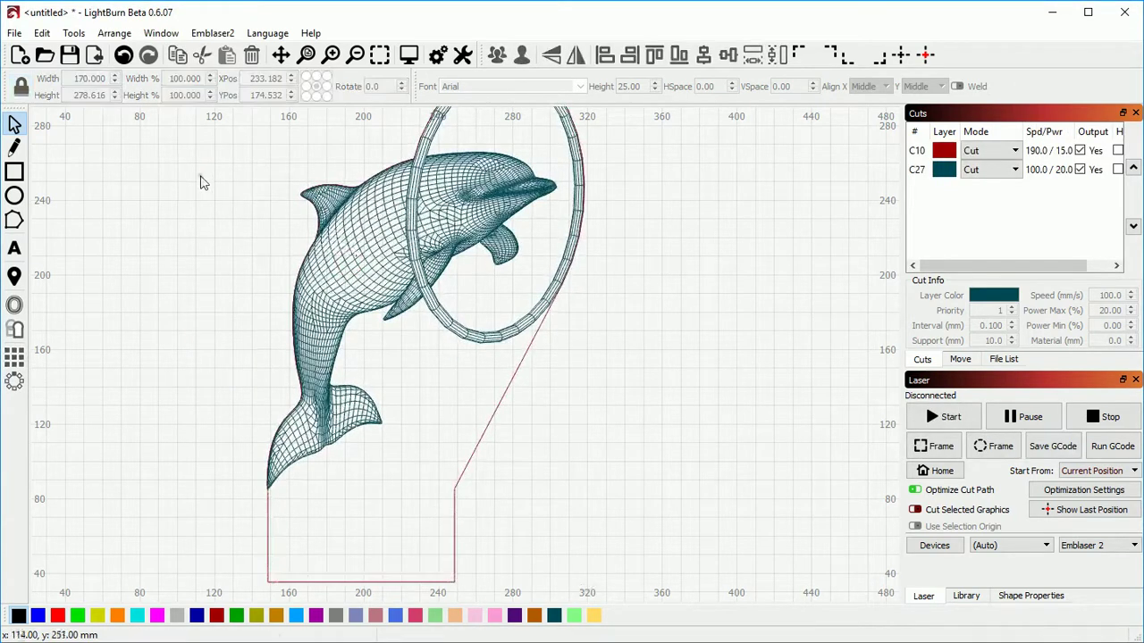
left_click(353, 251)
scroll(358, 253, "up", 4)
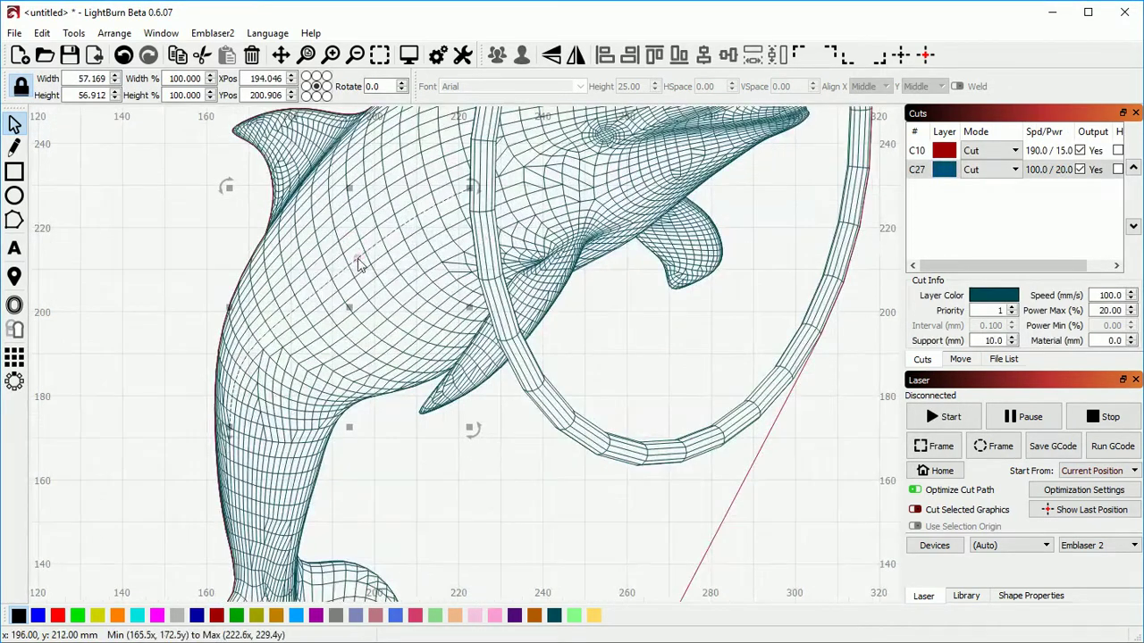
left_click(369, 280)
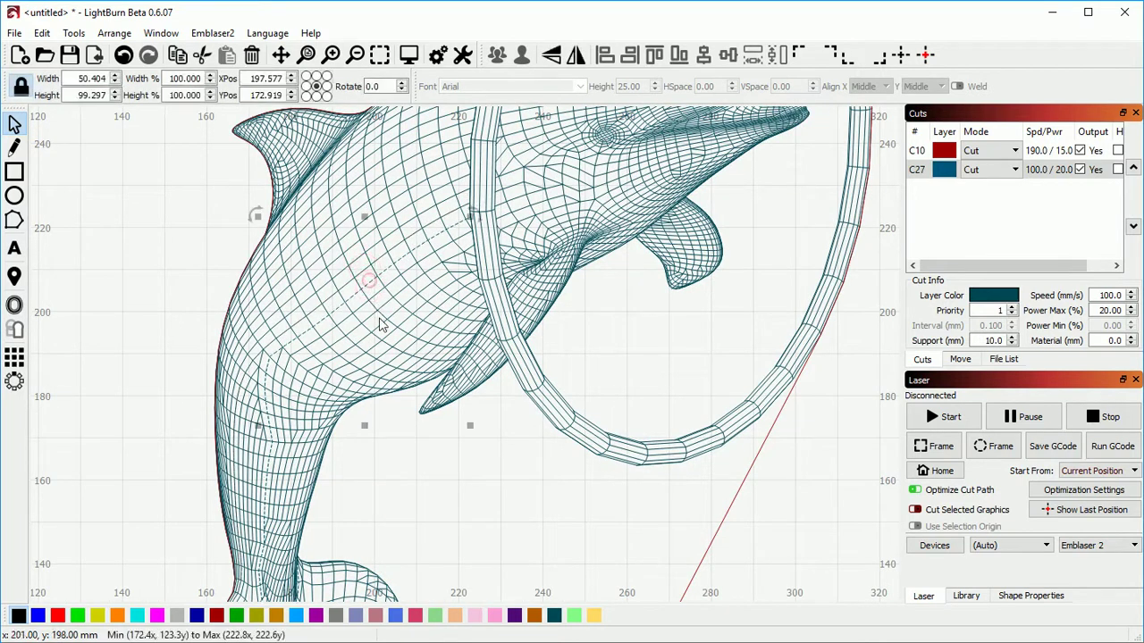
scroll(381, 324, "down", 4)
left_click(410, 427)
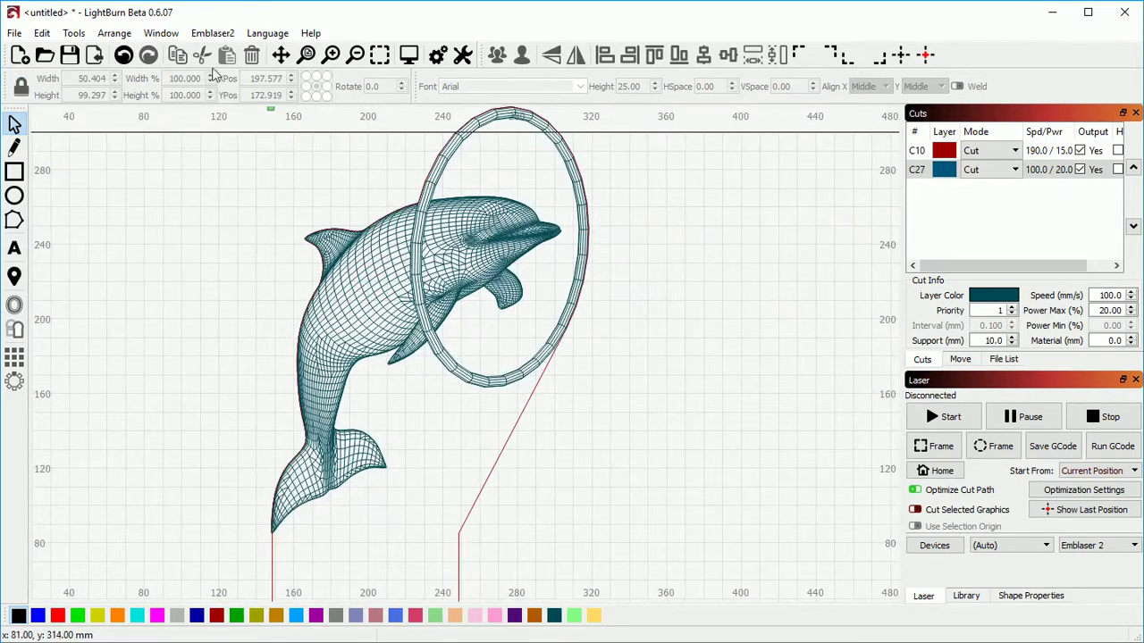
Delete the whole dolphin and ring design from the canvas.
key("ctrl+a")
key("Delete")
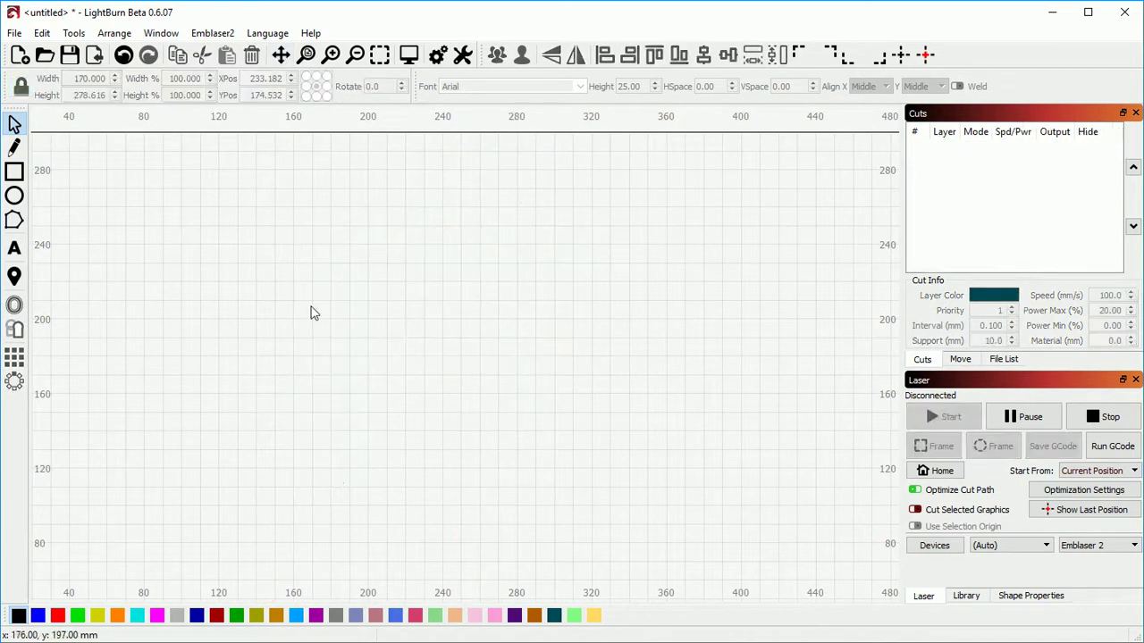
scroll(491, 233, "down", 3)
scroll(474, 431, "up", 1)
scroll(447, 384, "down", 1)
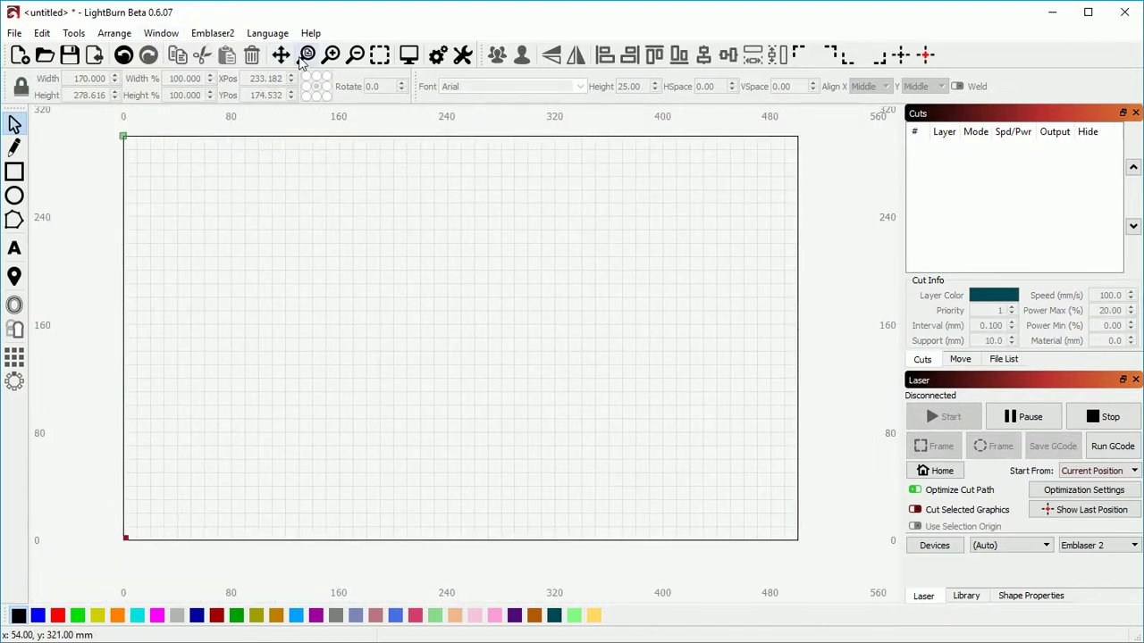
Set the DXF auto-close tolerance in Settings to 0.00 mm.
left_click(438, 55)
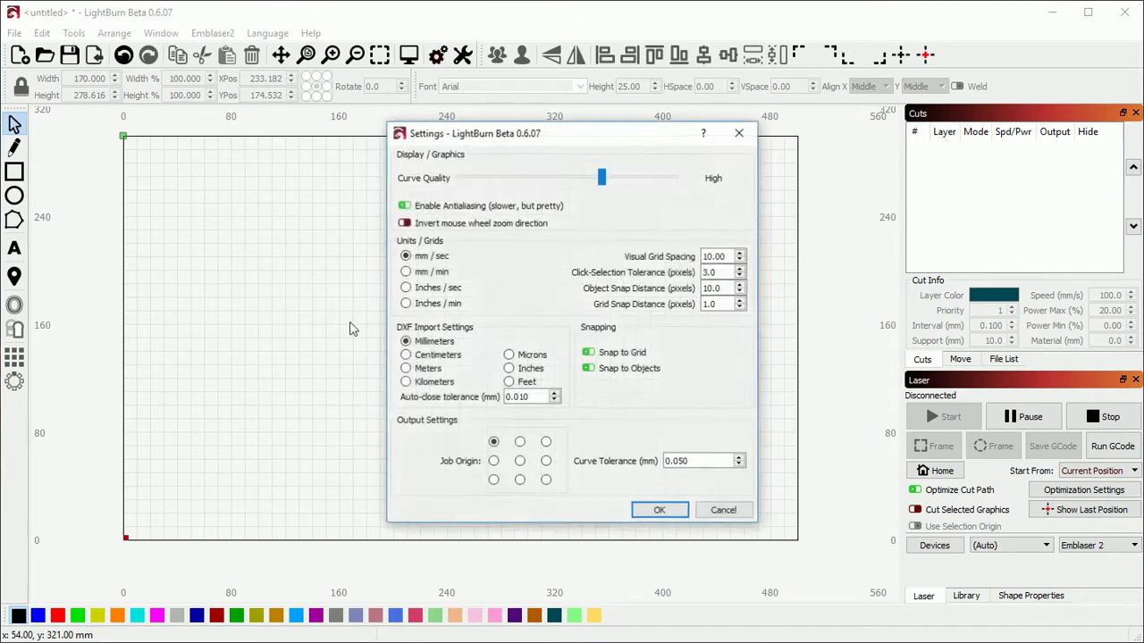
left_click(533, 399)
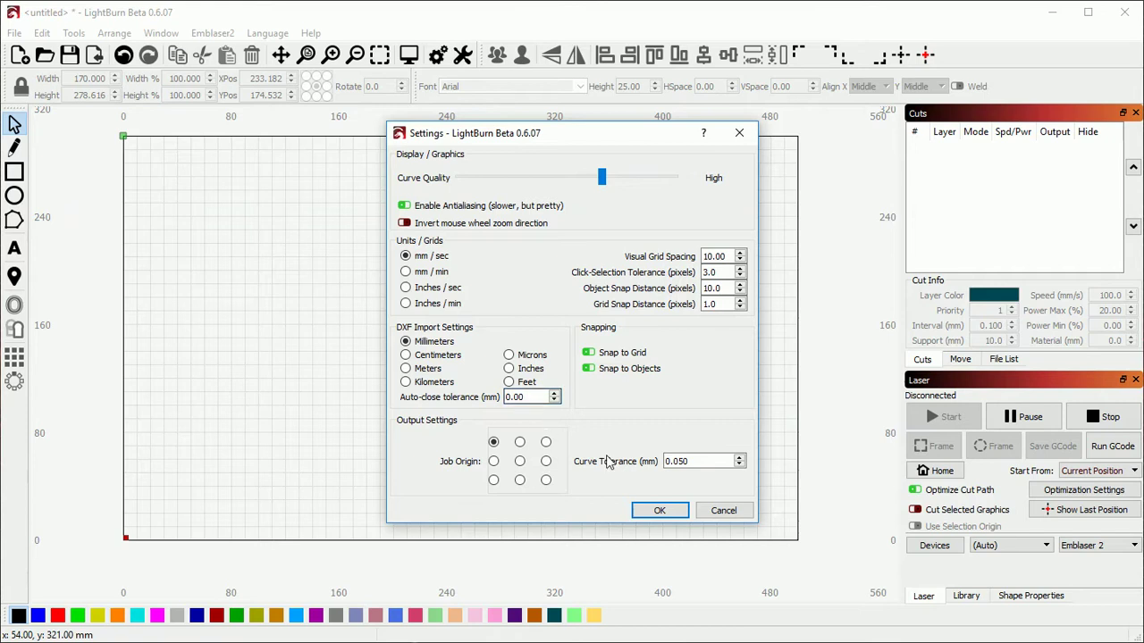
left_click(658, 510)
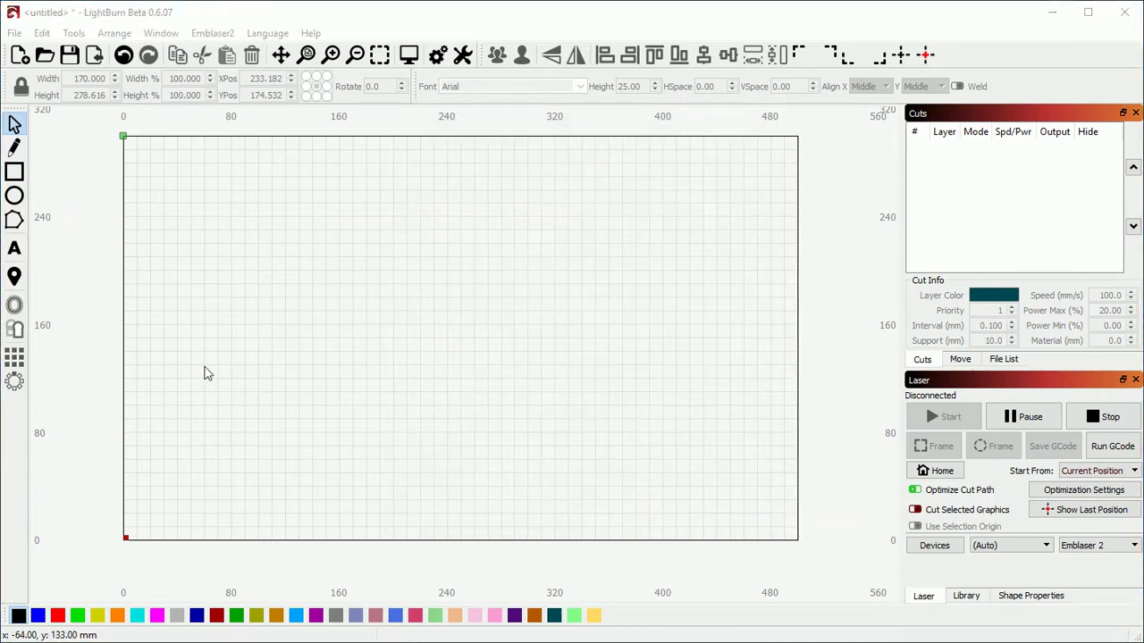
Import the star map DXF onto the canvas on layers C00–C05.
left_click_drag(204, 373, 451, 356)
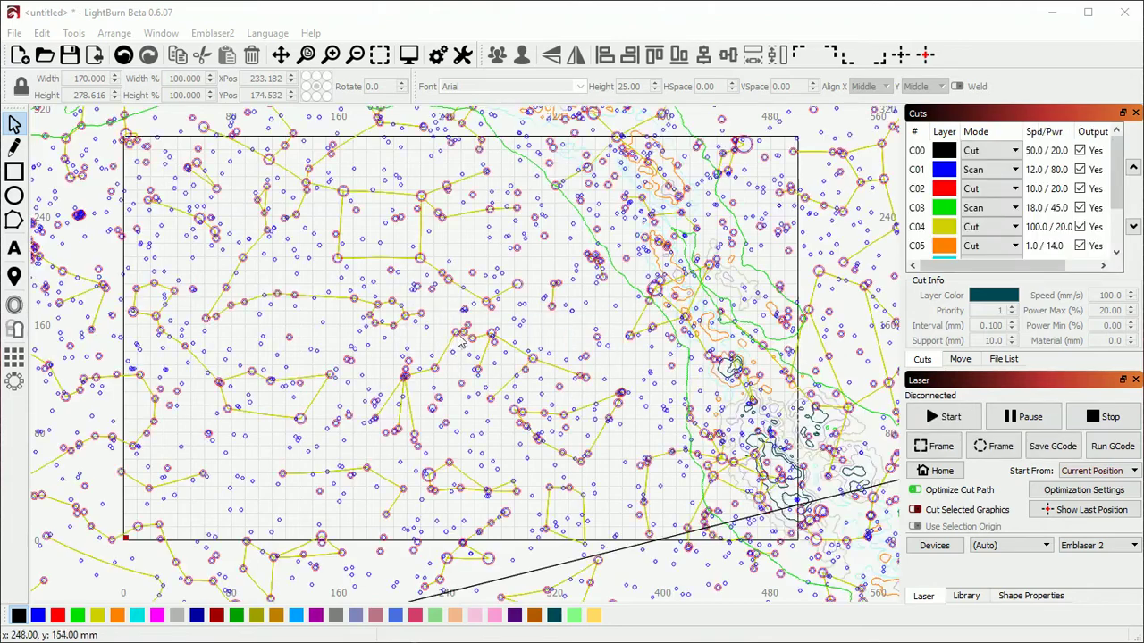
scroll(457, 339, "down", 2)
scroll(398, 297, "up", 4)
left_click(403, 294)
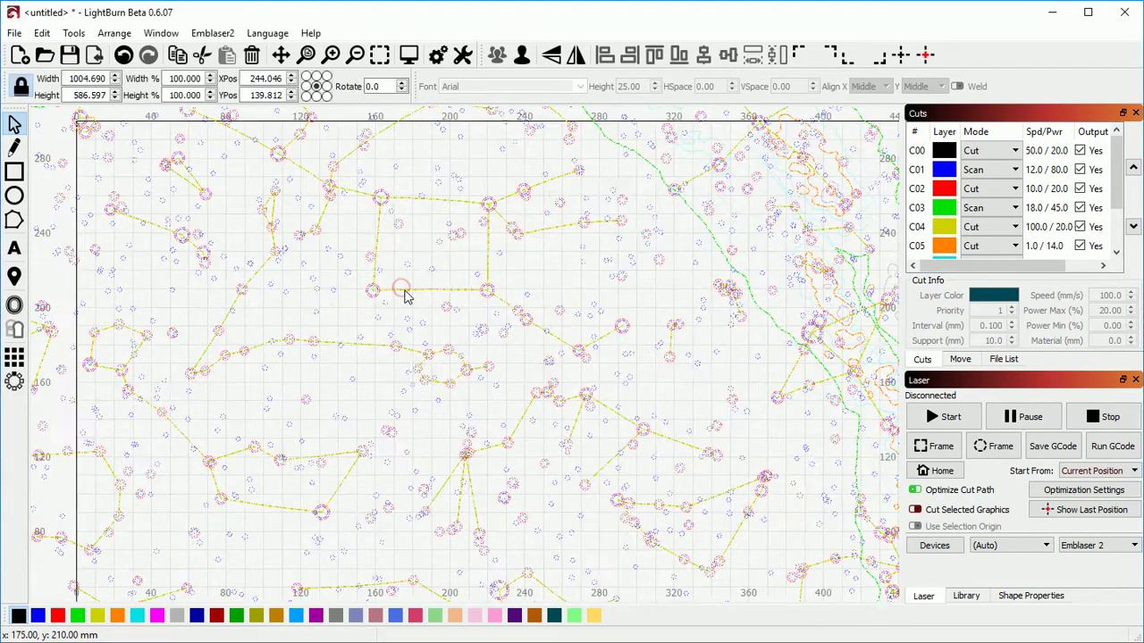
scroll(403, 297, "up", 4)
left_click(399, 314)
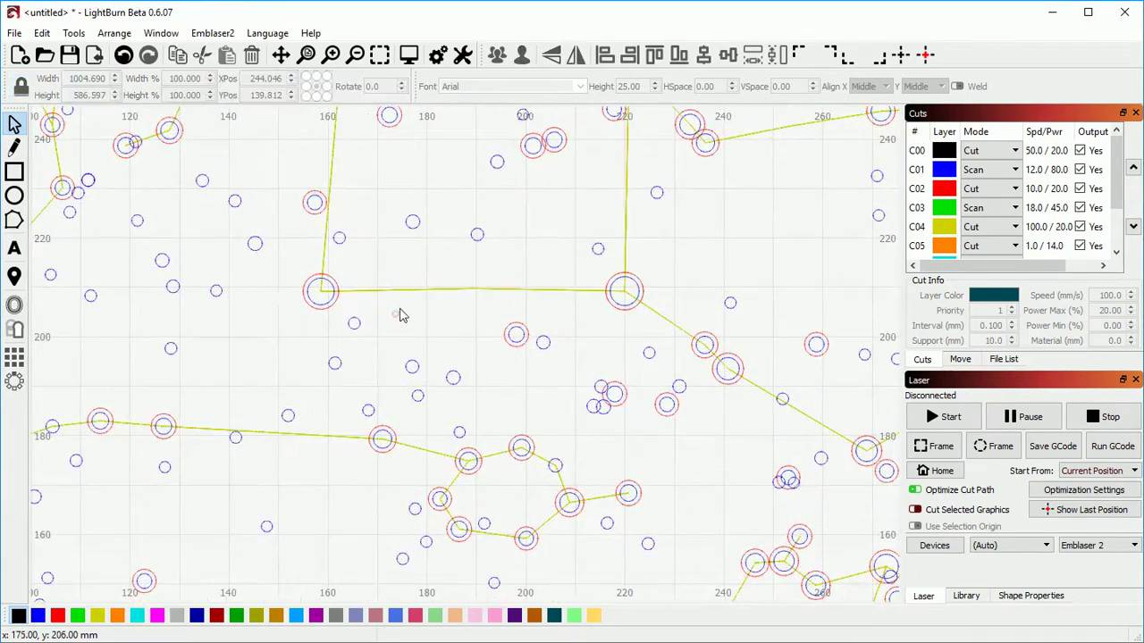
scroll(400, 314, "down", 2)
scroll(402, 314, "down", 6)
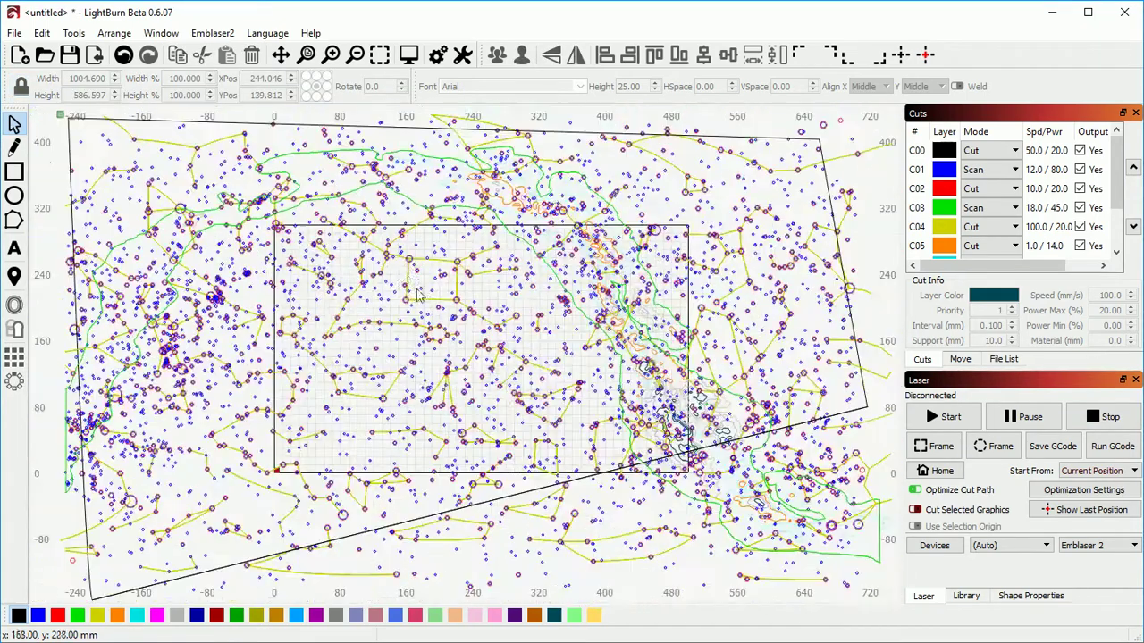
mouse_move(138, 141)
left_mouse_down()
mouse_move(284, 259)
mouse_move(849, 528)
left_mouse_up()
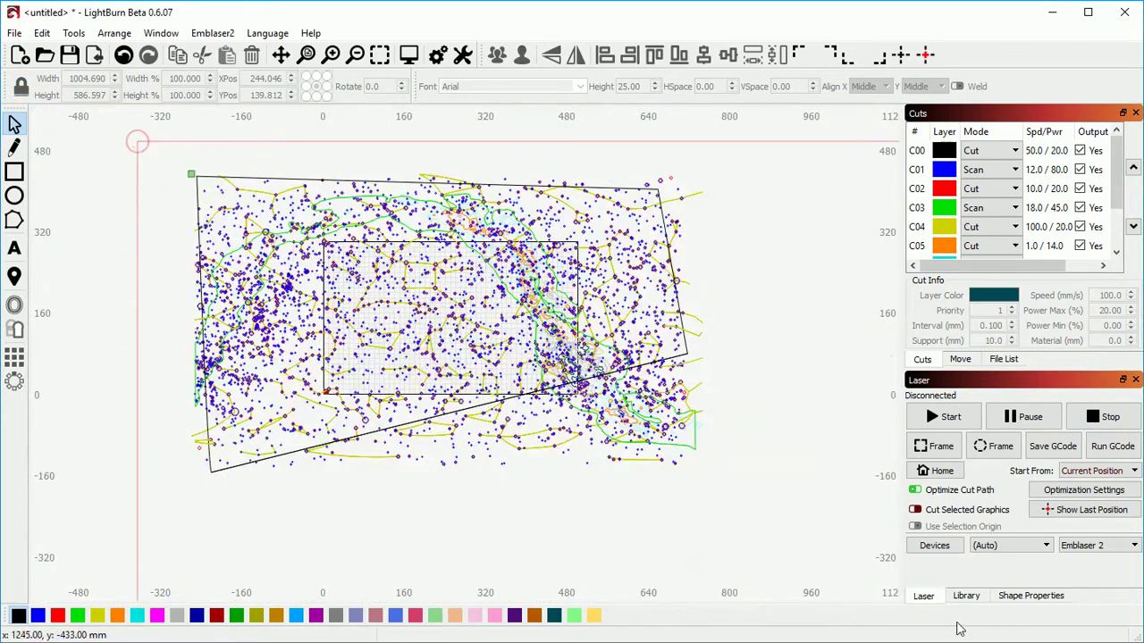
left_click(107, 205)
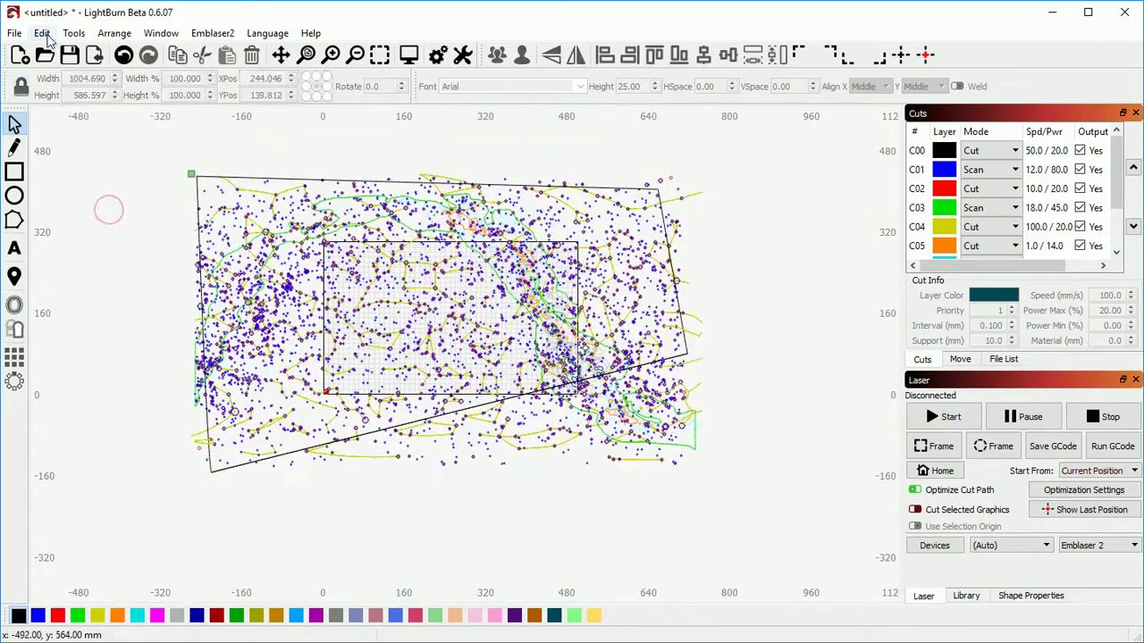
Delete the star map's 650 duplicate shapes via Edit > Delete Duplicates.
left_click(42, 33)
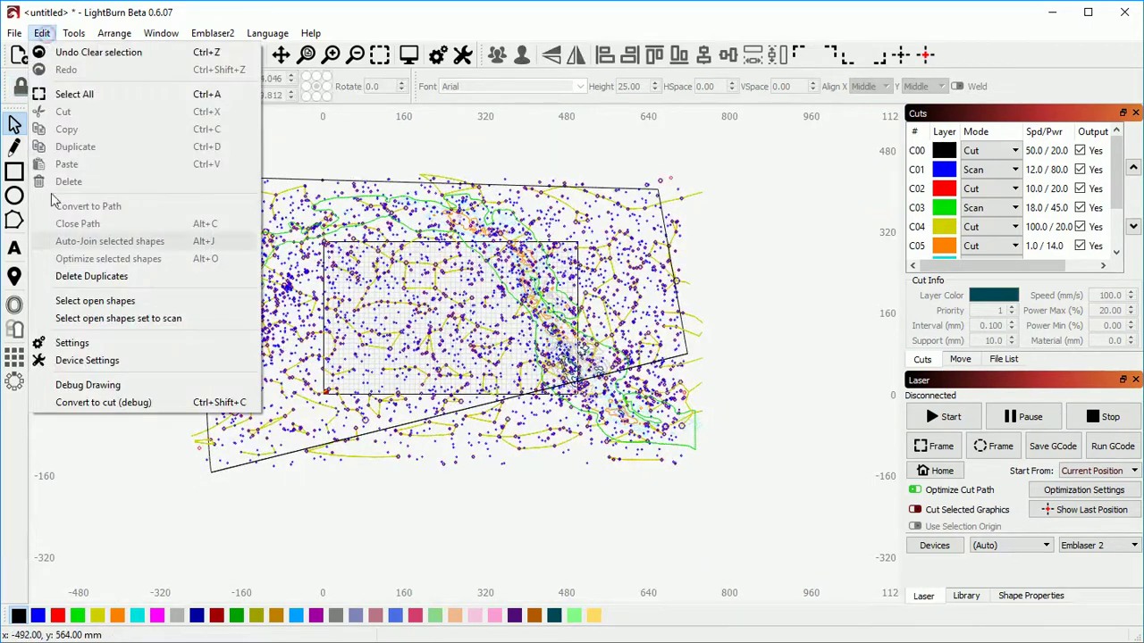
left_click(73, 277)
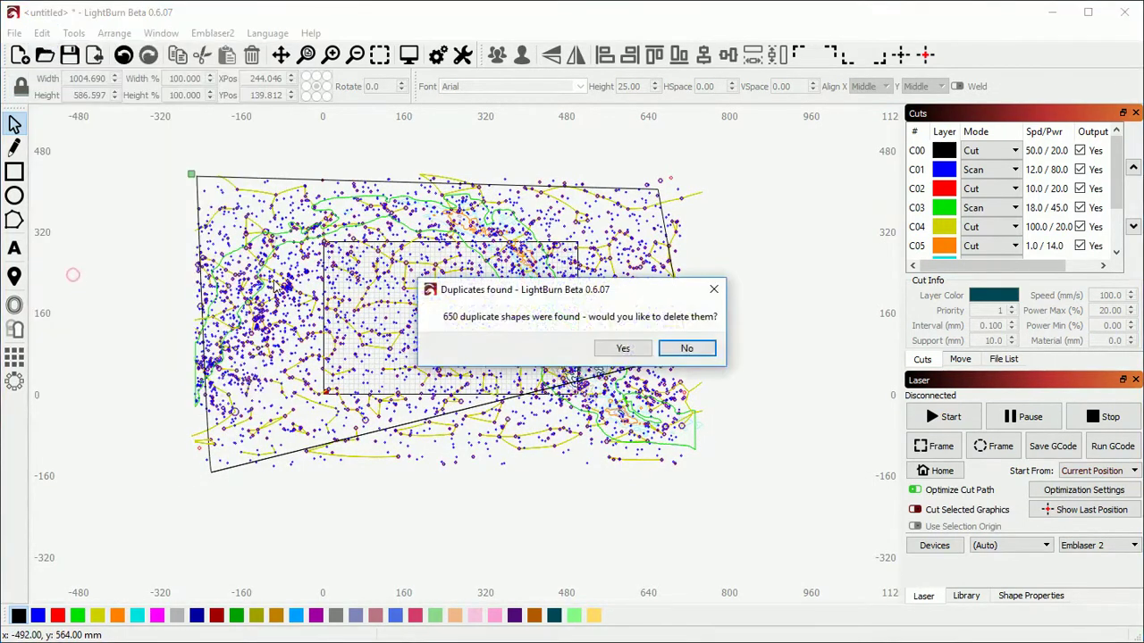
left_click(623, 349)
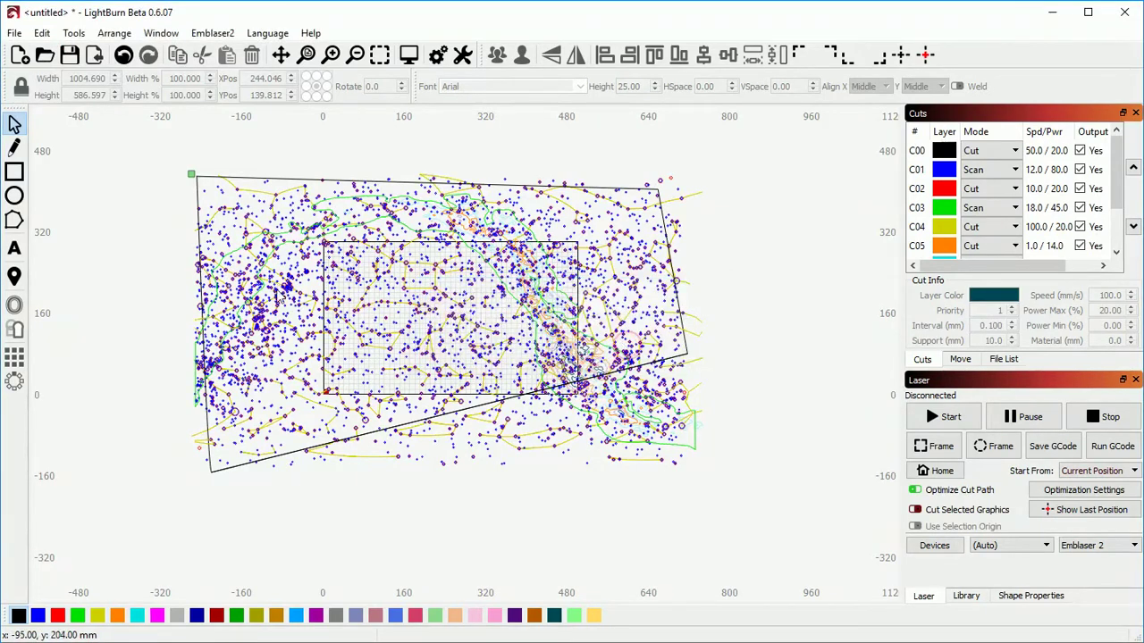
scroll(277, 344, "up", 3)
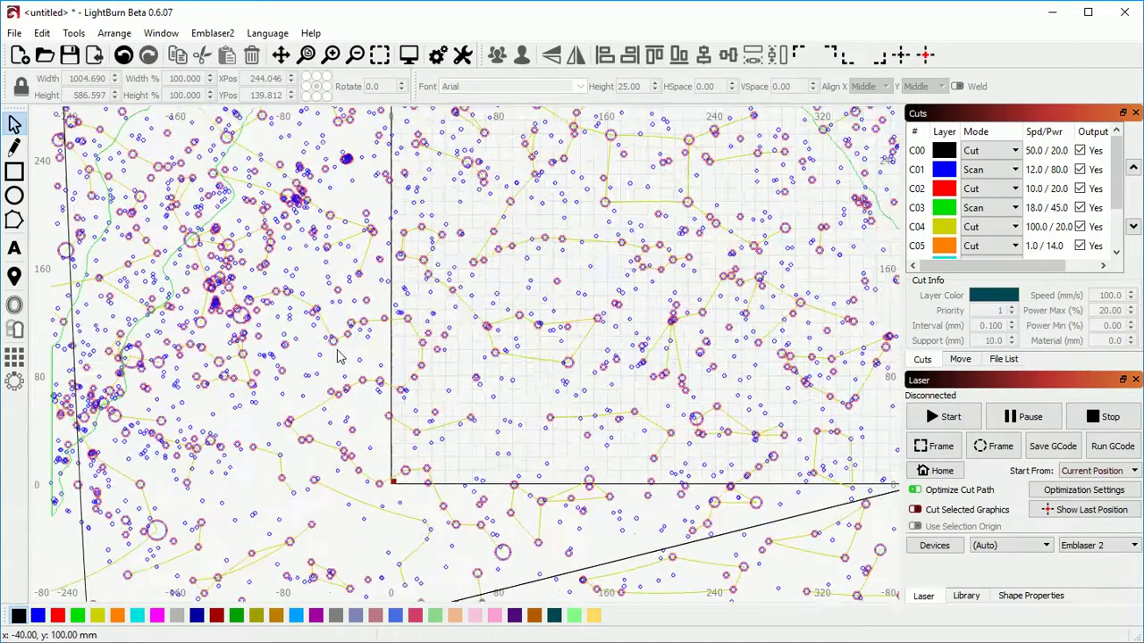
scroll(338, 358, "up", 10)
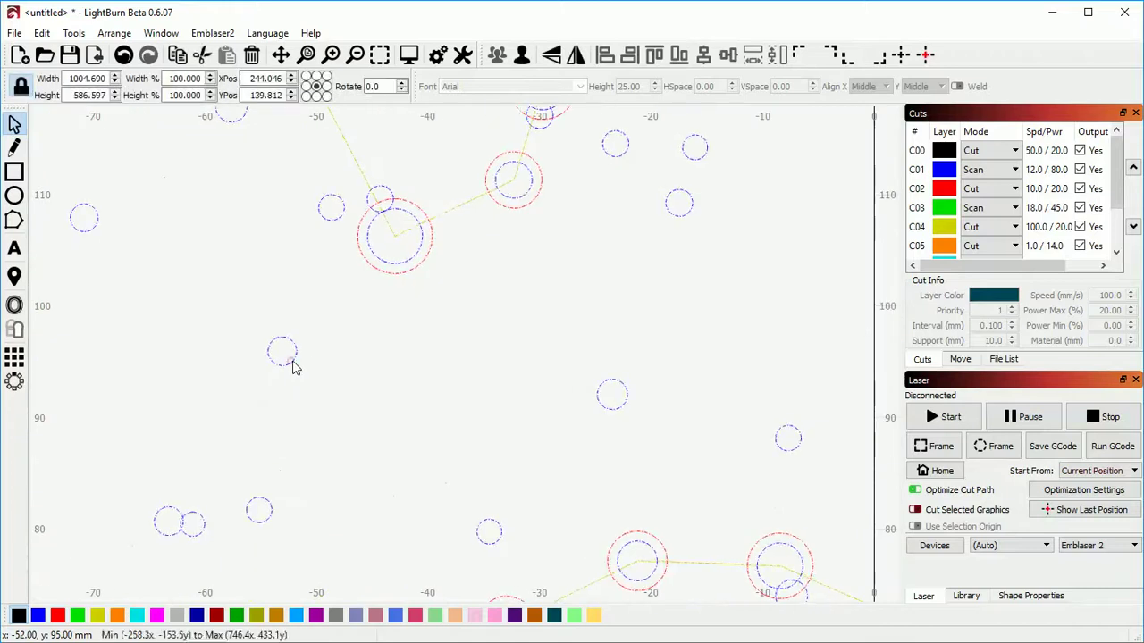
scroll(288, 358, "up", 4)
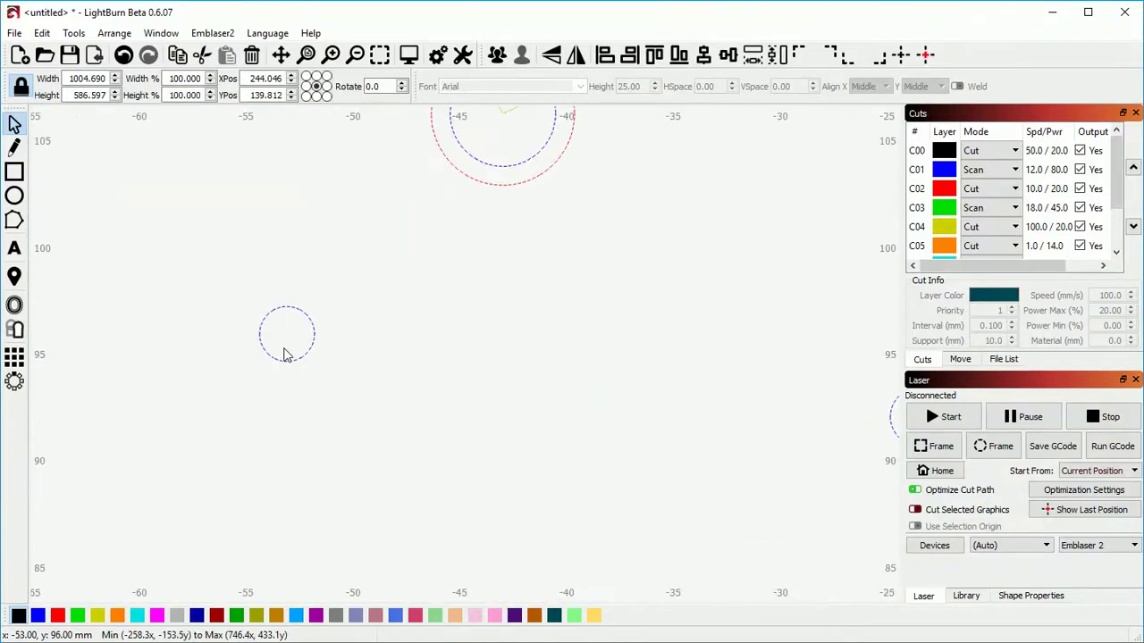
left_click(293, 367)
left_click(290, 365)
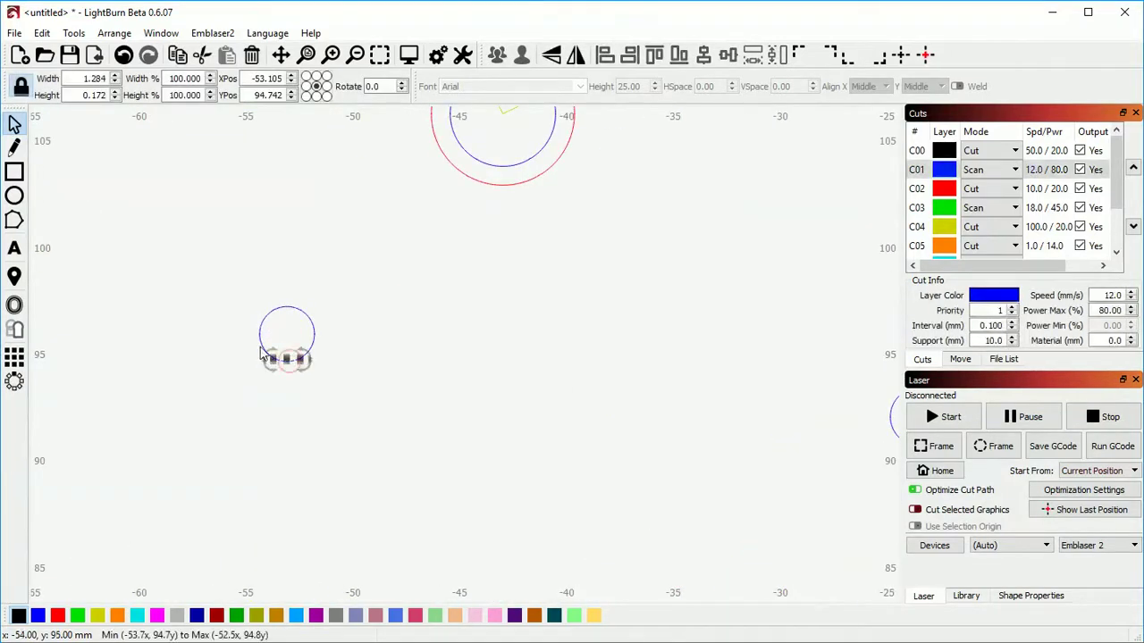
left_click(265, 345)
left_click(297, 311)
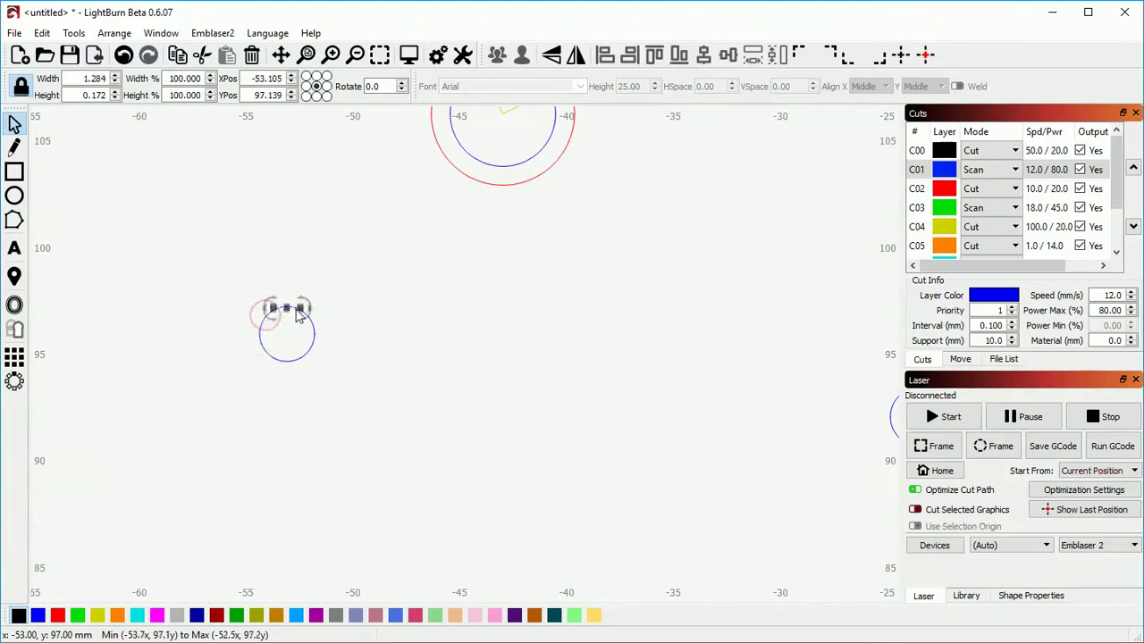
scroll(294, 329, "up", 6)
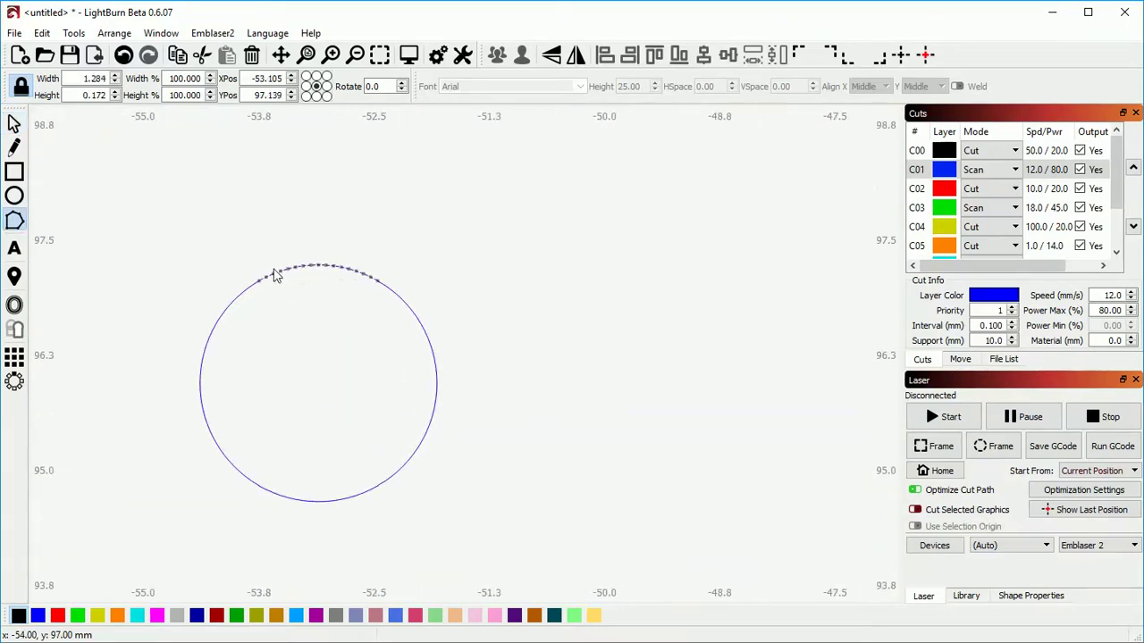
left_click(240, 304)
left_click(215, 453)
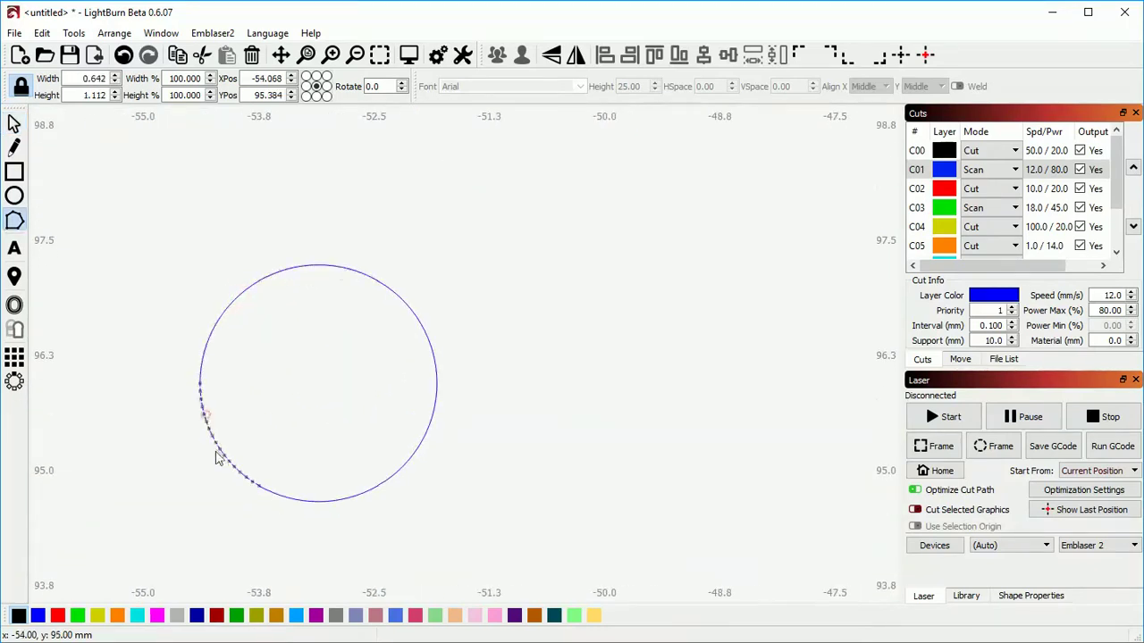
left_click(293, 501)
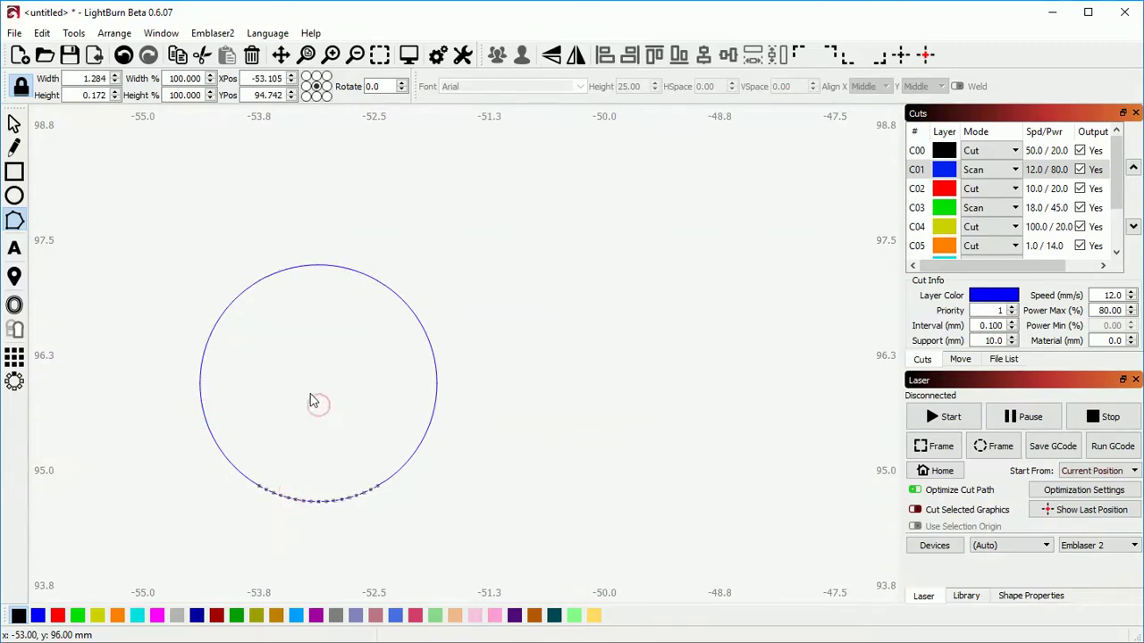
scroll(294, 391, "down", 6)
key("Escape")
scroll(287, 386, "down", 2)
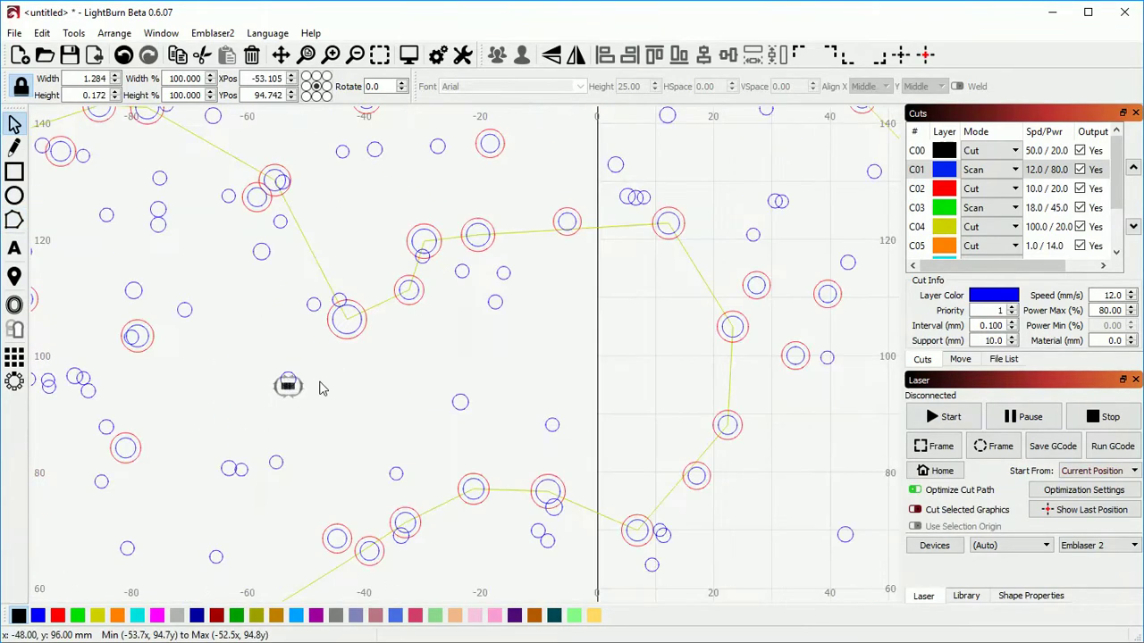
scroll(321, 385, "down", 4)
key("ctrl+a")
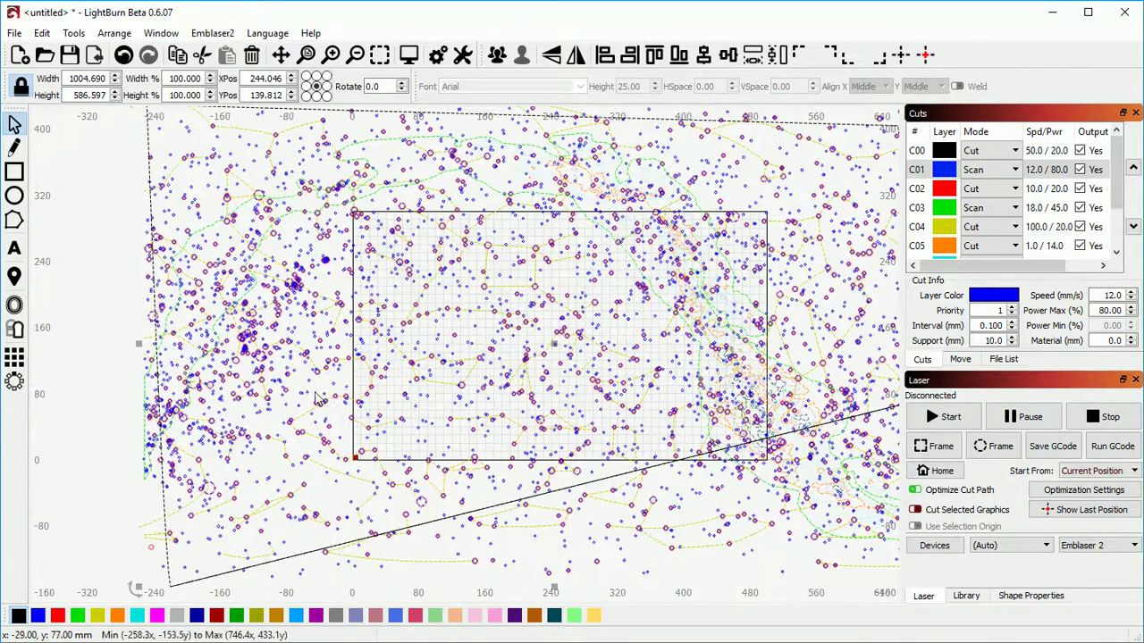
scroll(331, 404, "down", 2)
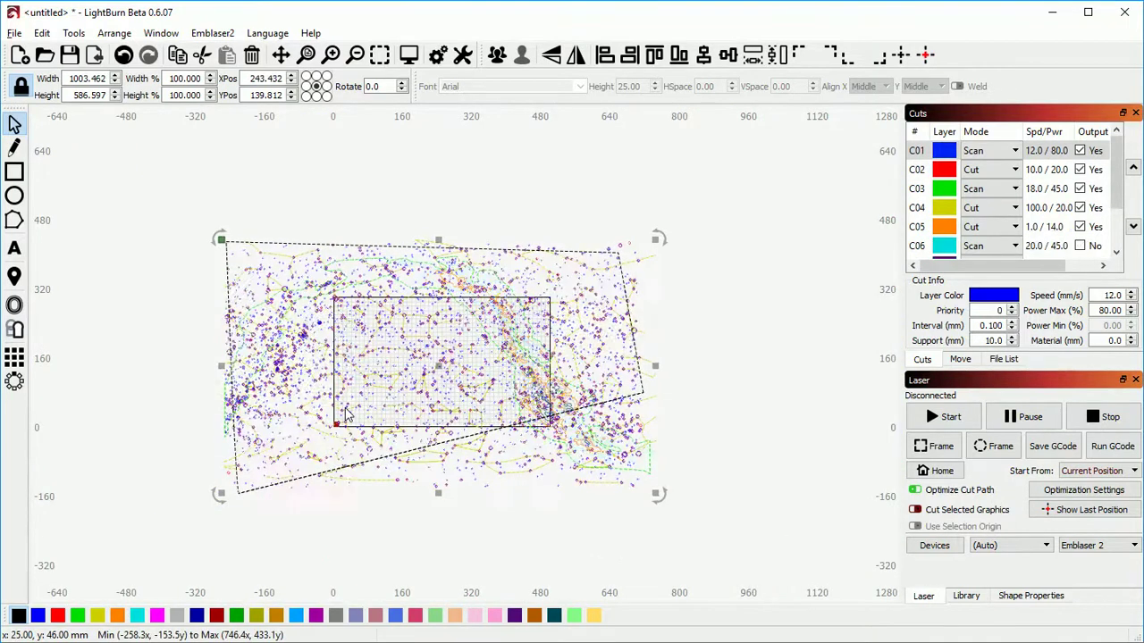
scroll(317, 416, "up", 5)
left_click(272, 353)
scroll(264, 339, "up", 3)
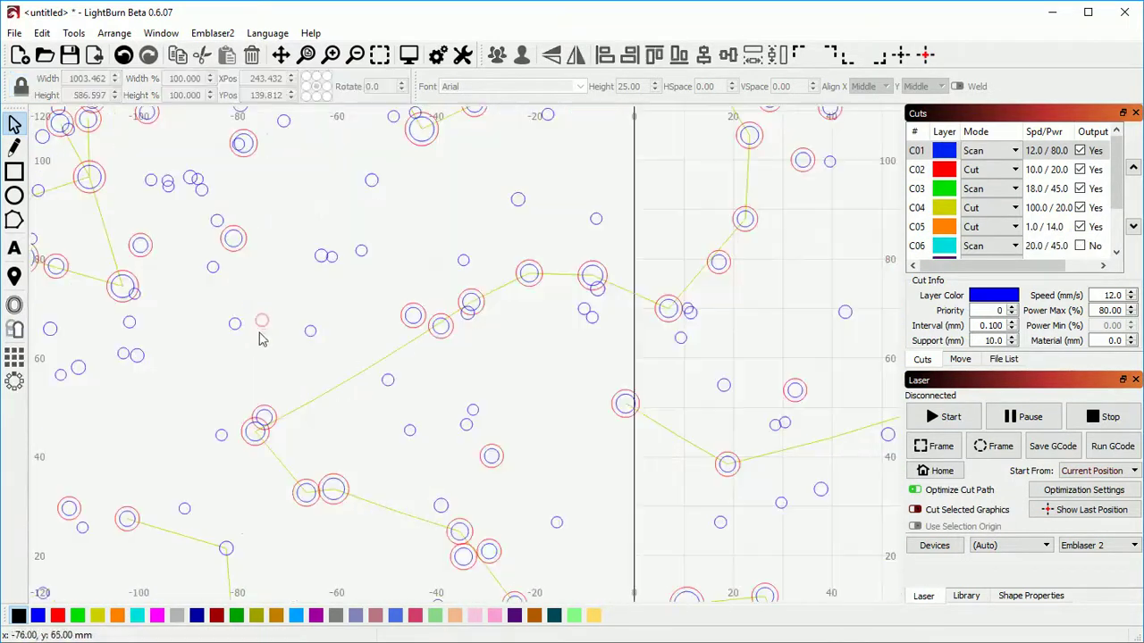
left_click(234, 323)
scroll(227, 324, "up", 4)
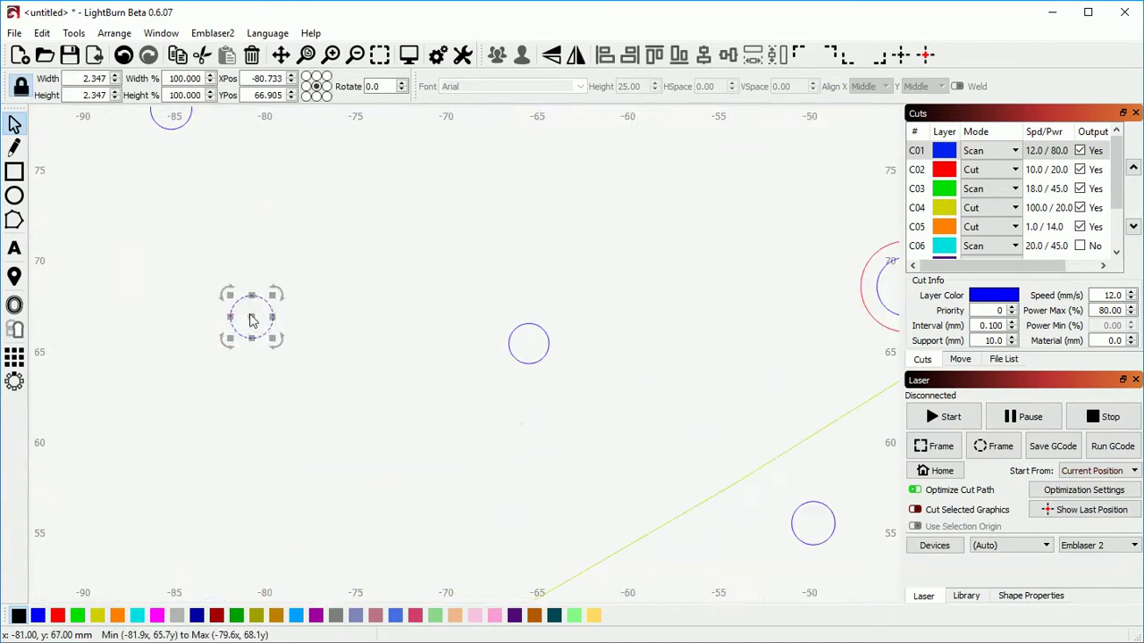
key("ctrl+p")
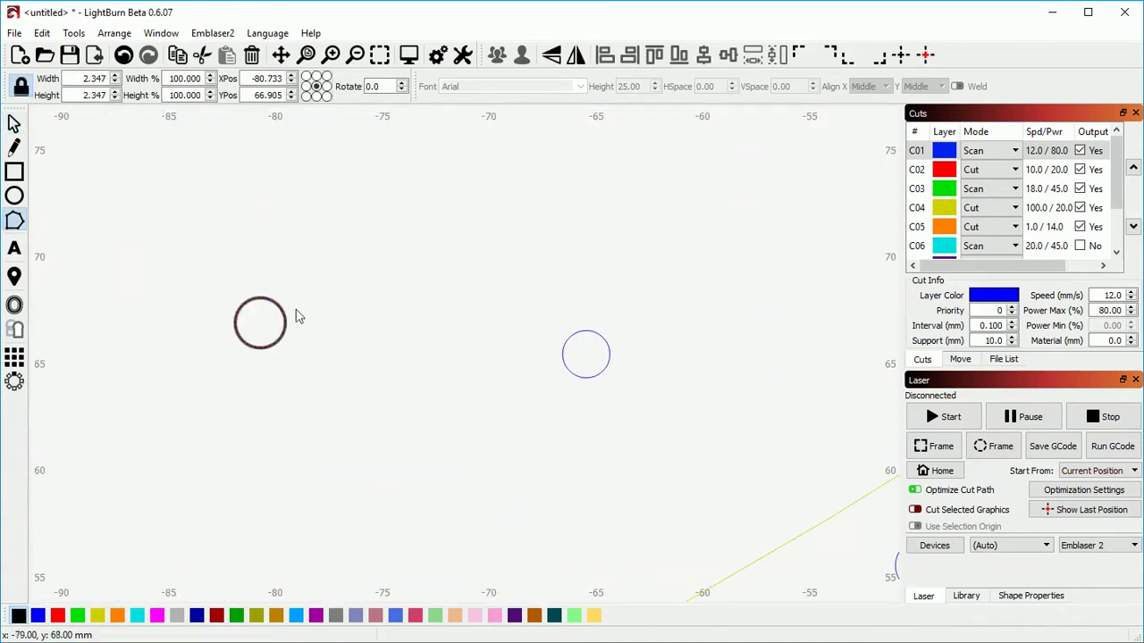
key("Escape")
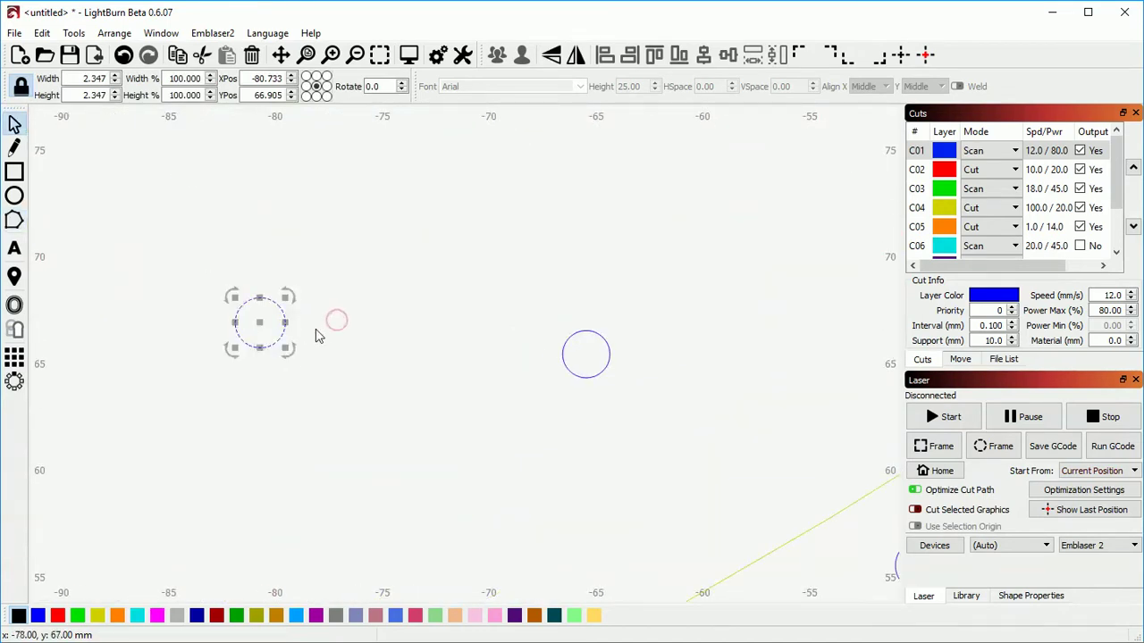
scroll(317, 332, "down", 5)
left_click(339, 347)
scroll(307, 347, "down", 5)
Recentre the view on the 1004.690 × 586.597 mm star chart and select all of it.
scroll(307, 346, "down", 5)
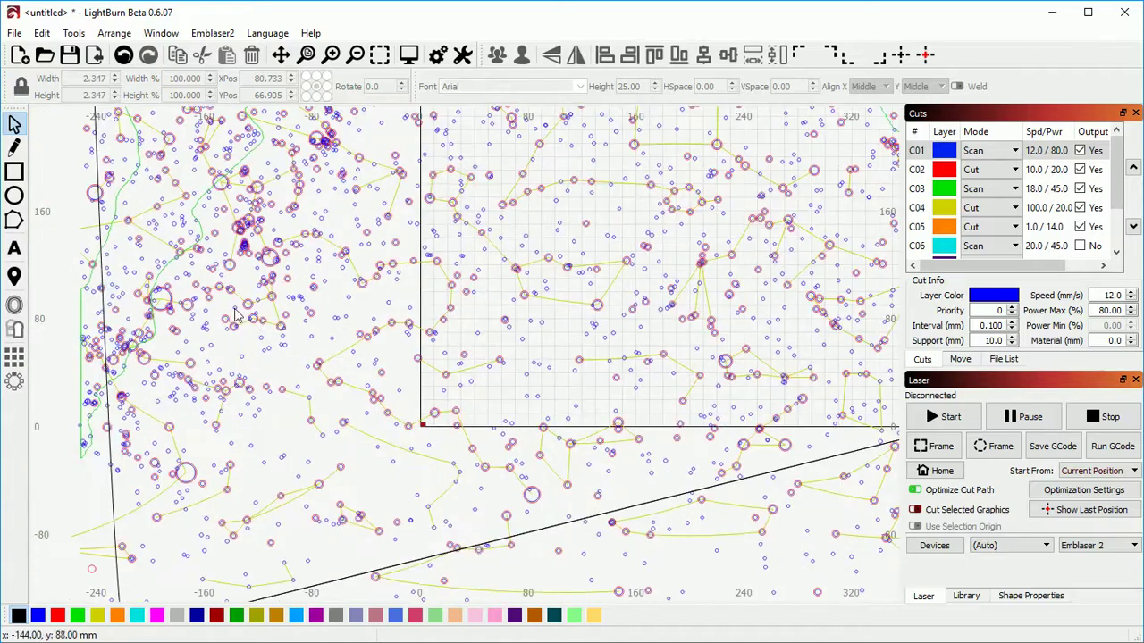
key("ctrl+a")
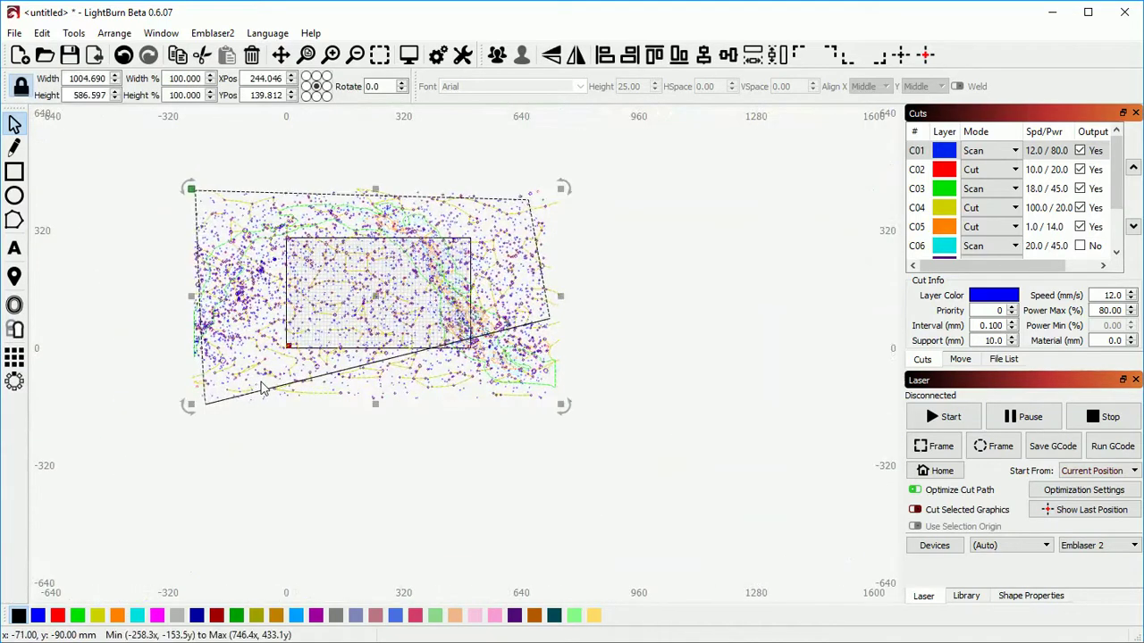
left_click(125, 239)
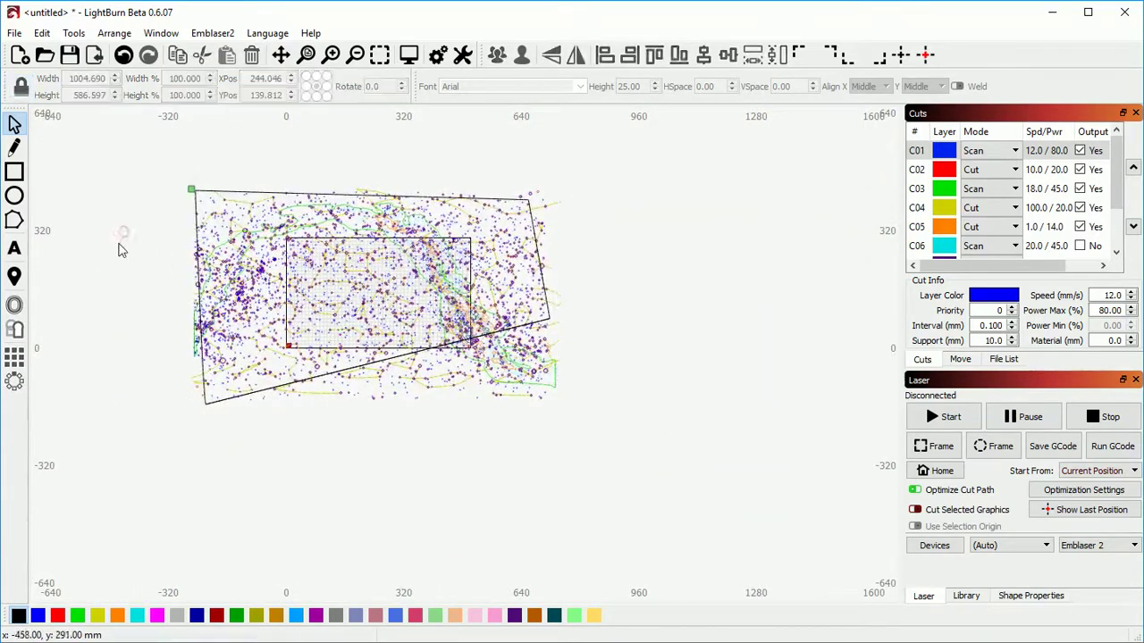
scroll(123, 234, "up", 5)
scroll(268, 259, "down", 5)
scroll(405, 272, "up", 5)
scroll(405, 272, "down", 3)
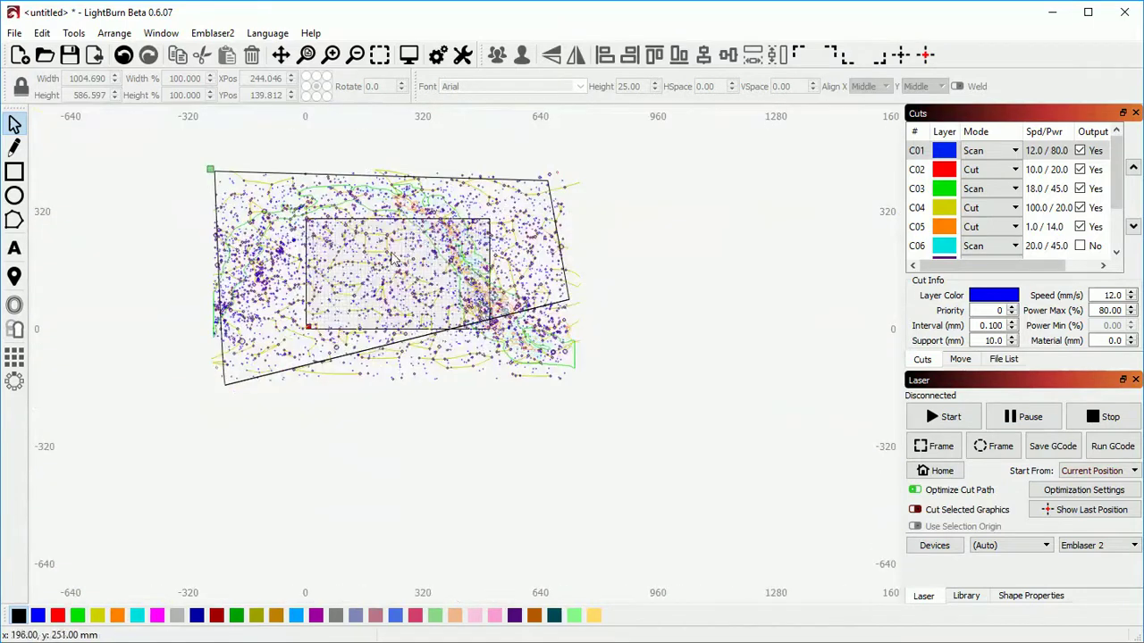
left_click_drag(285, 225, 402, 284)
scroll(296, 280, "up", 1)
scroll(632, 289, "up", 2)
scroll(340, 280, "down", 1)
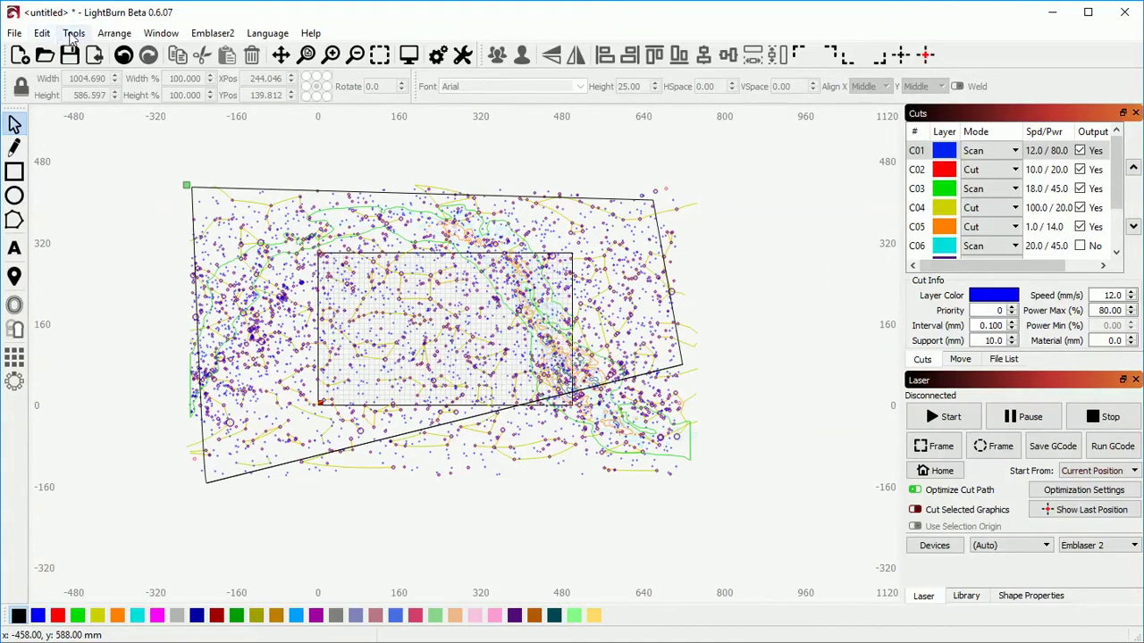
key("ctrl+a")
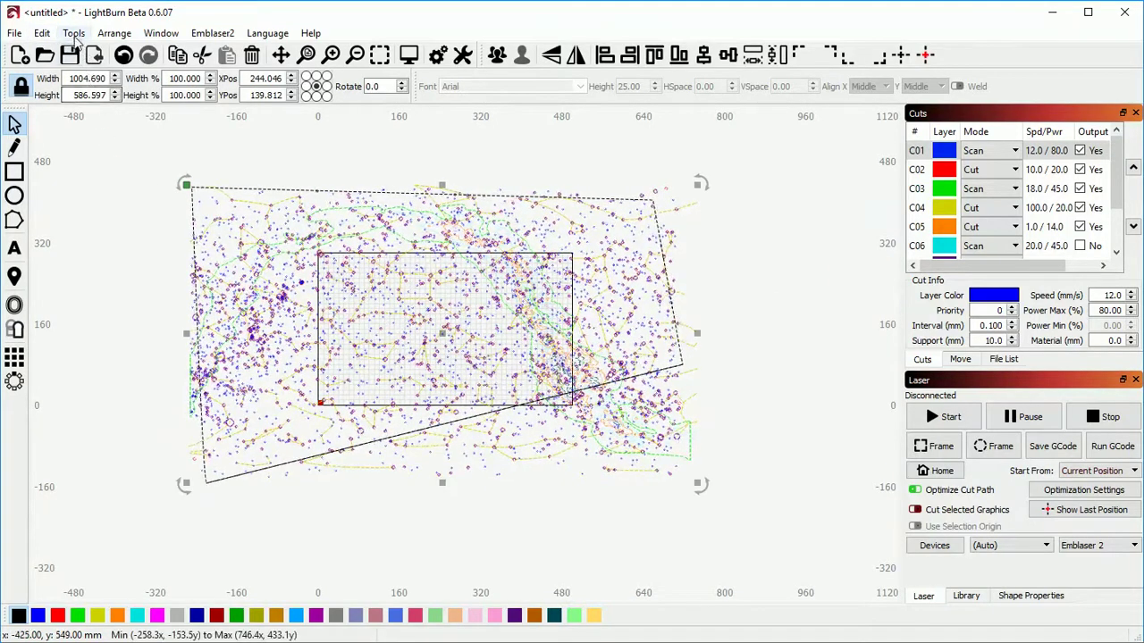
left_click(74, 34)
Optimize selected shapes with 0.014 mm arc fitting, reducing 670856 points to 50863.
mouse_move(42, 34)
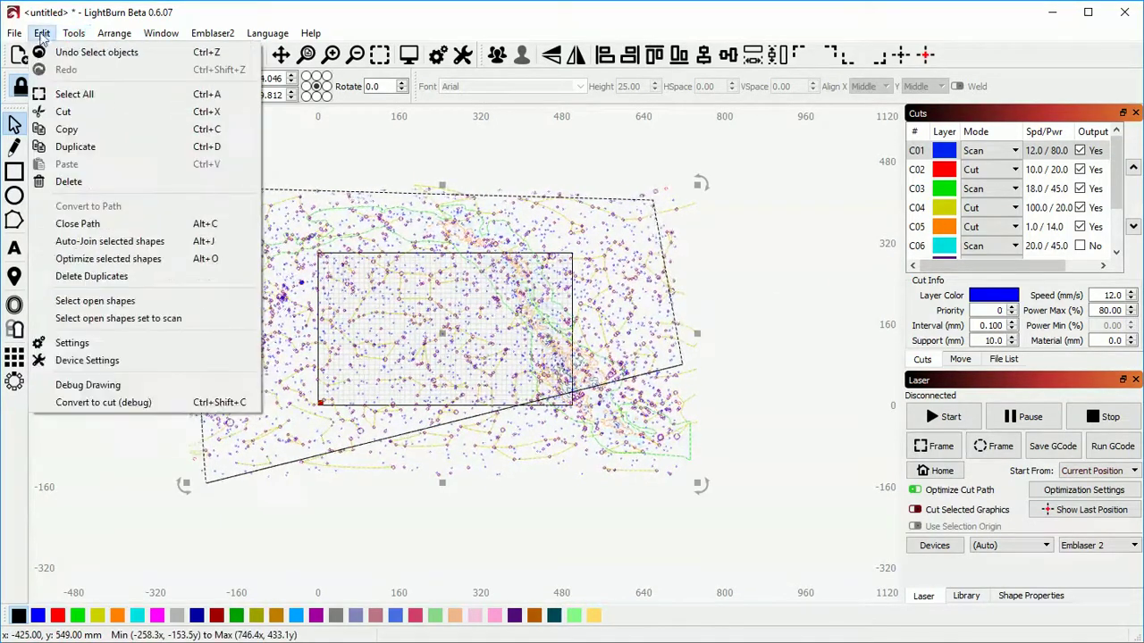
left_click(103, 260)
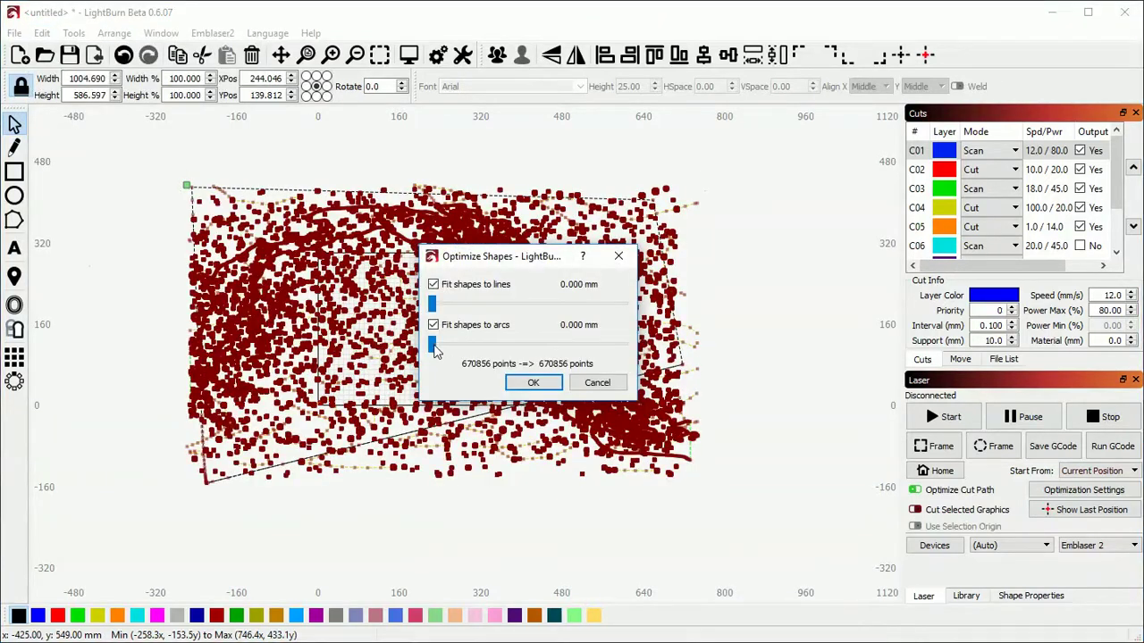
left_click_drag(448, 355, 449, 357)
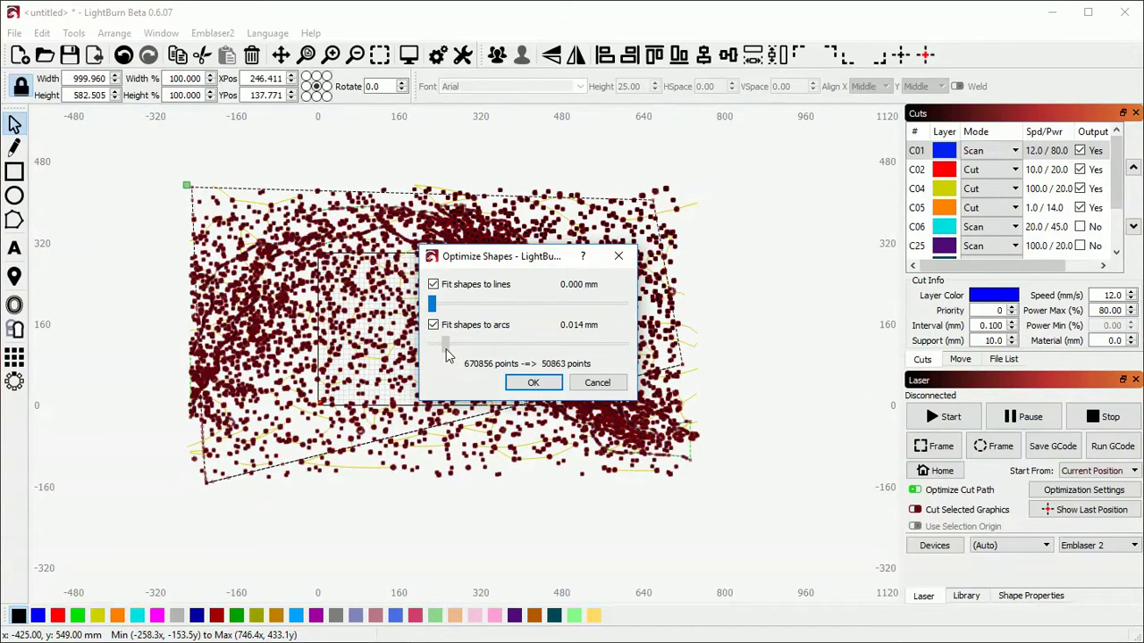
left_click(533, 382)
scroll(393, 427, "up", 6)
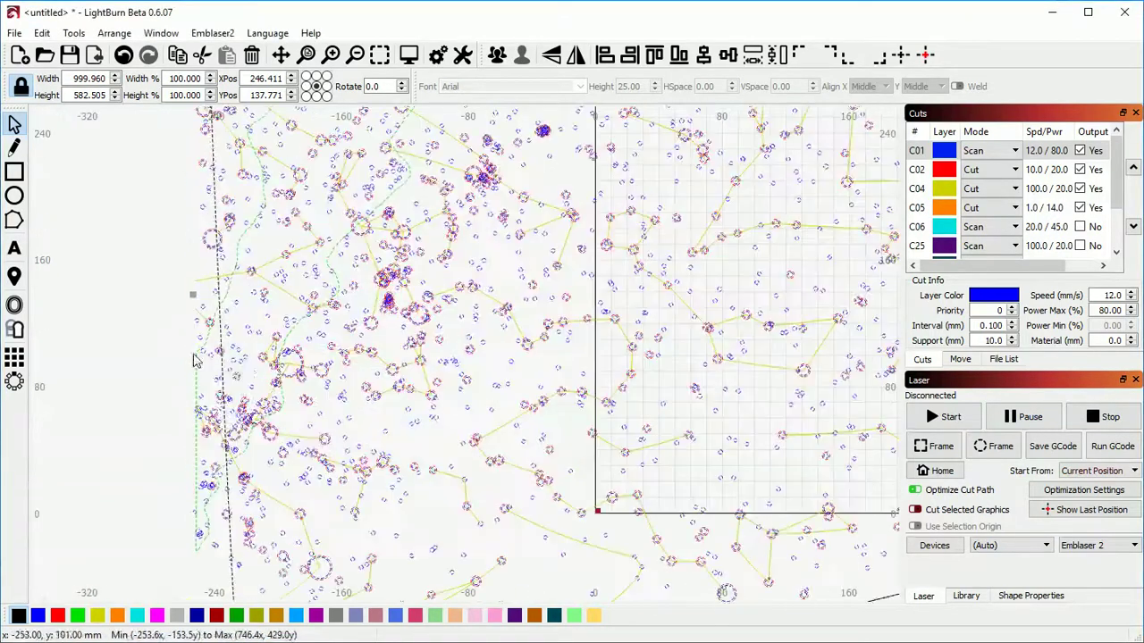
scroll(393, 427, "up", 5)
left_click(449, 384)
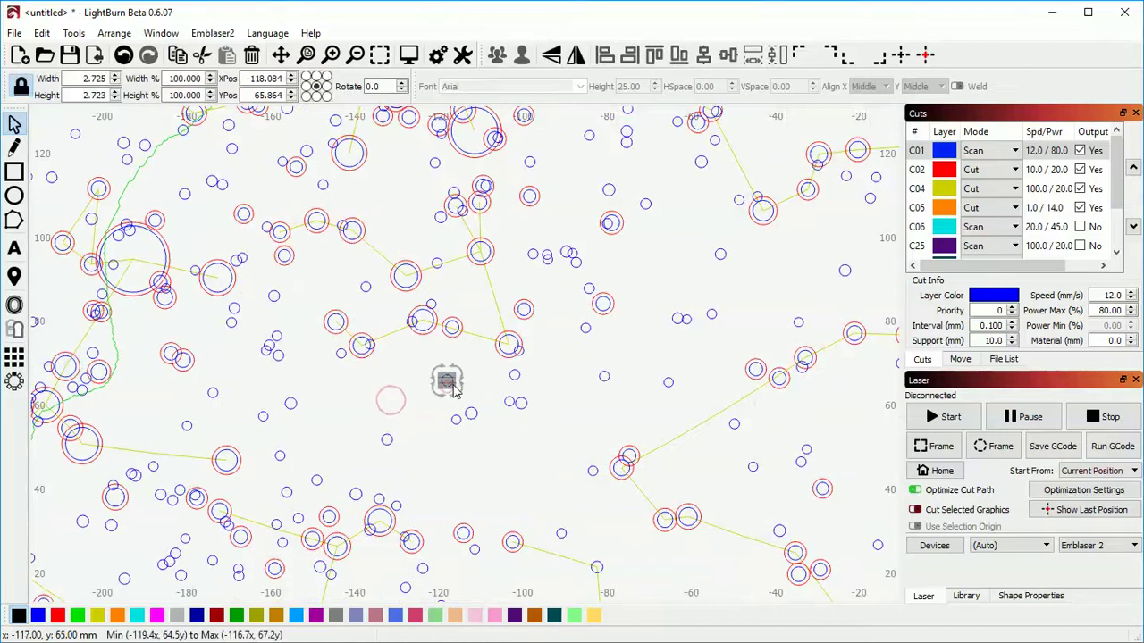
key("ctrl+grave")
scroll(429, 386, "up", 9)
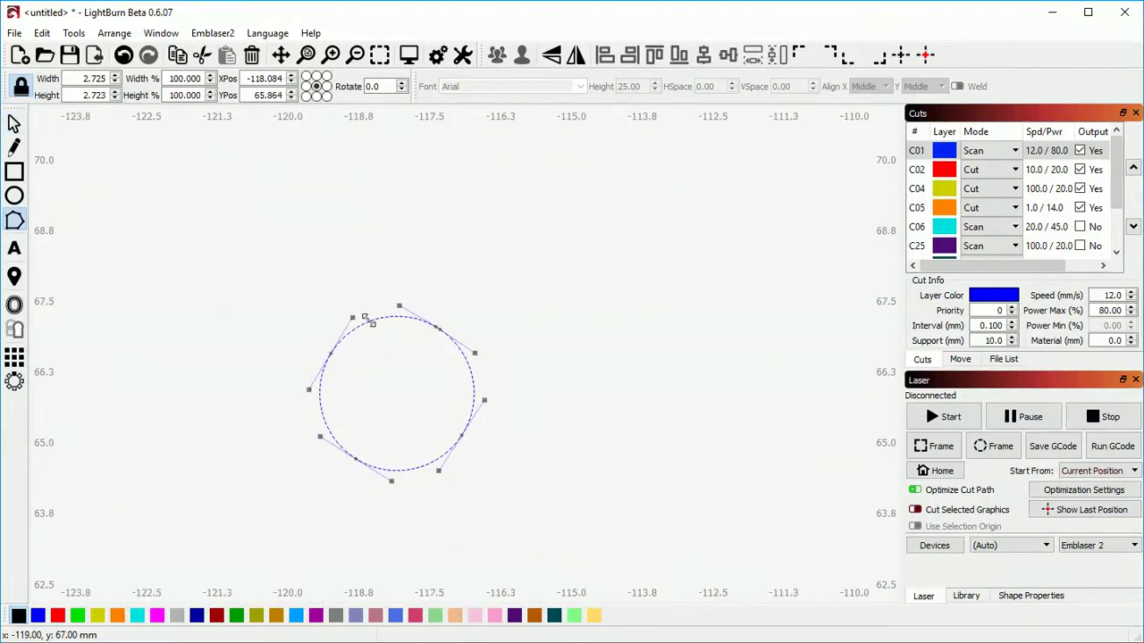
scroll(386, 304, "down", 2)
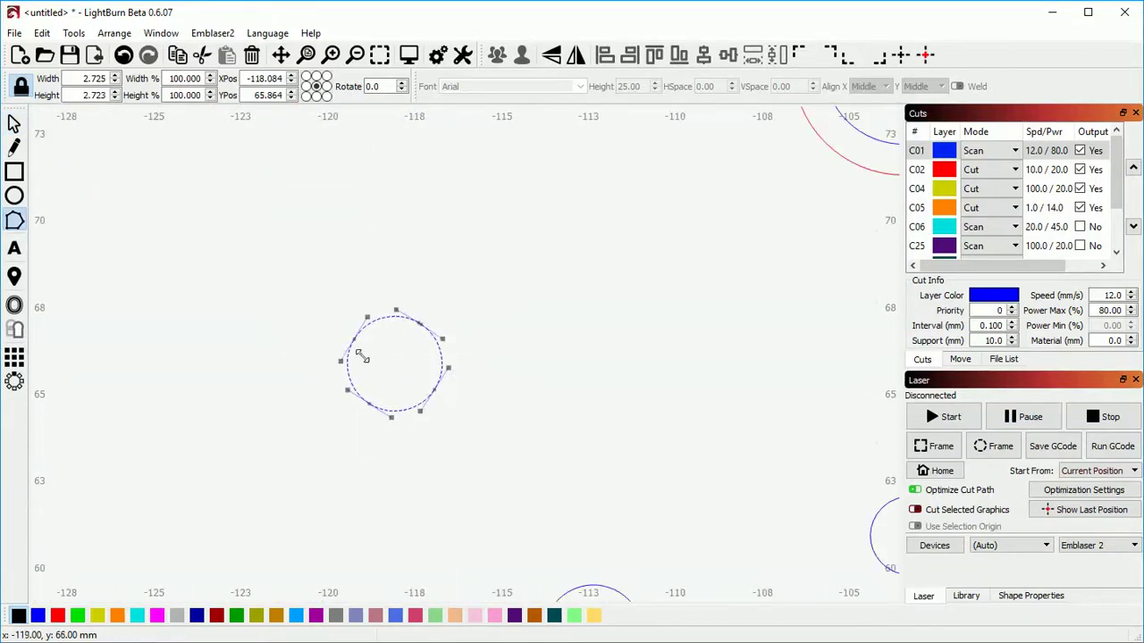
key("Escape")
scroll(383, 342, "down", 15)
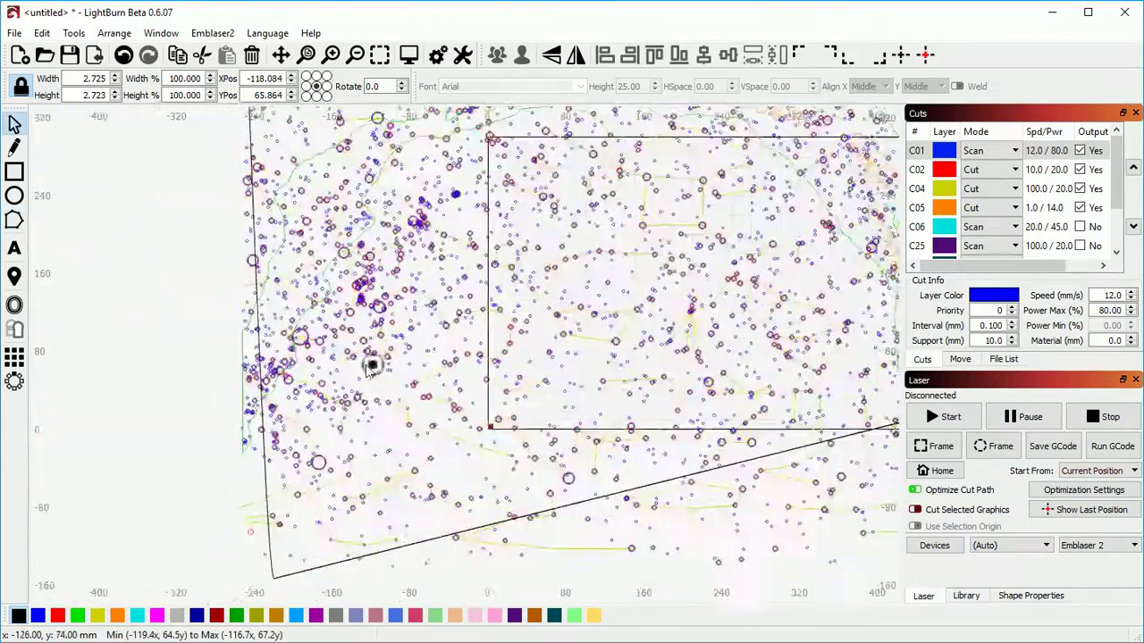
left_click(190, 278)
scroll(191, 269, "up", 2)
scroll(269, 295, "down", 2)
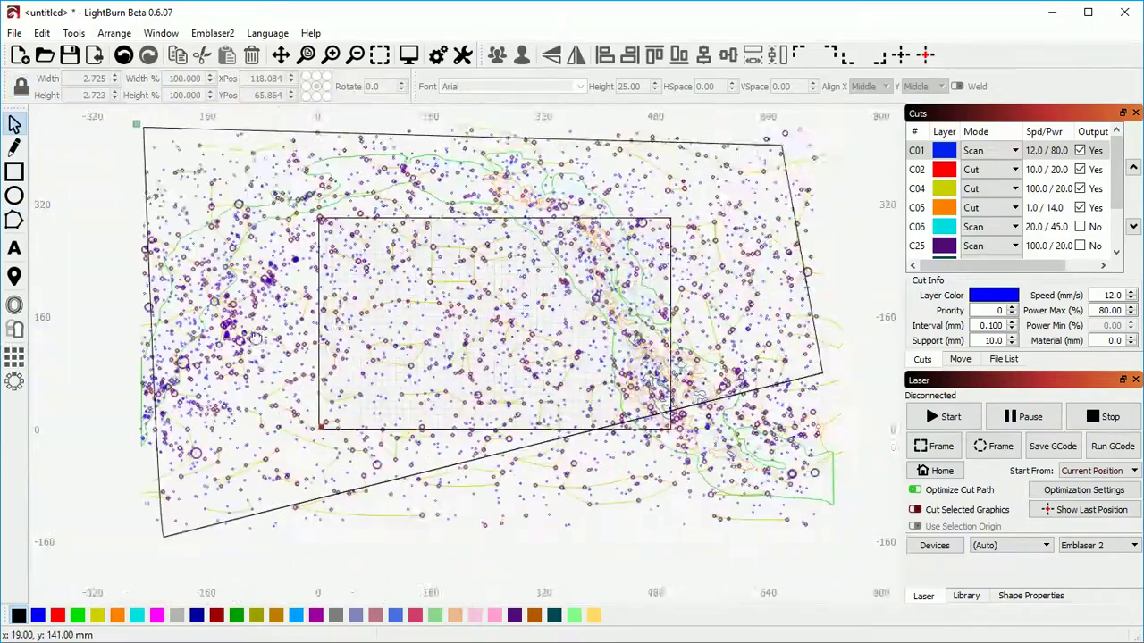
left_click_drag(294, 305, 338, 336)
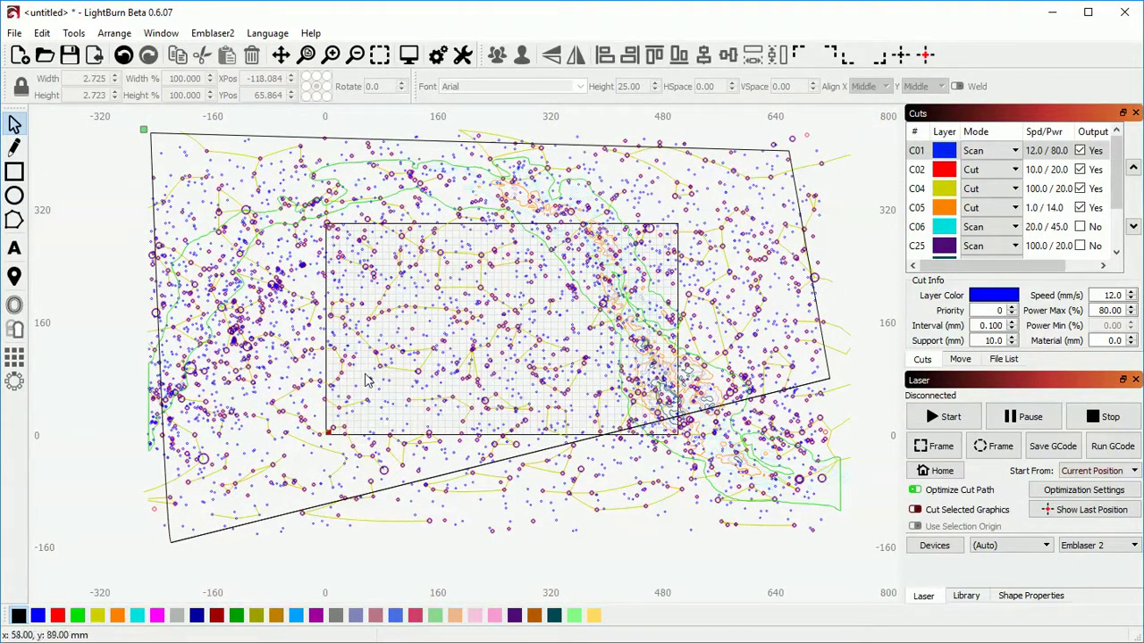
scroll(277, 380, "up", 12)
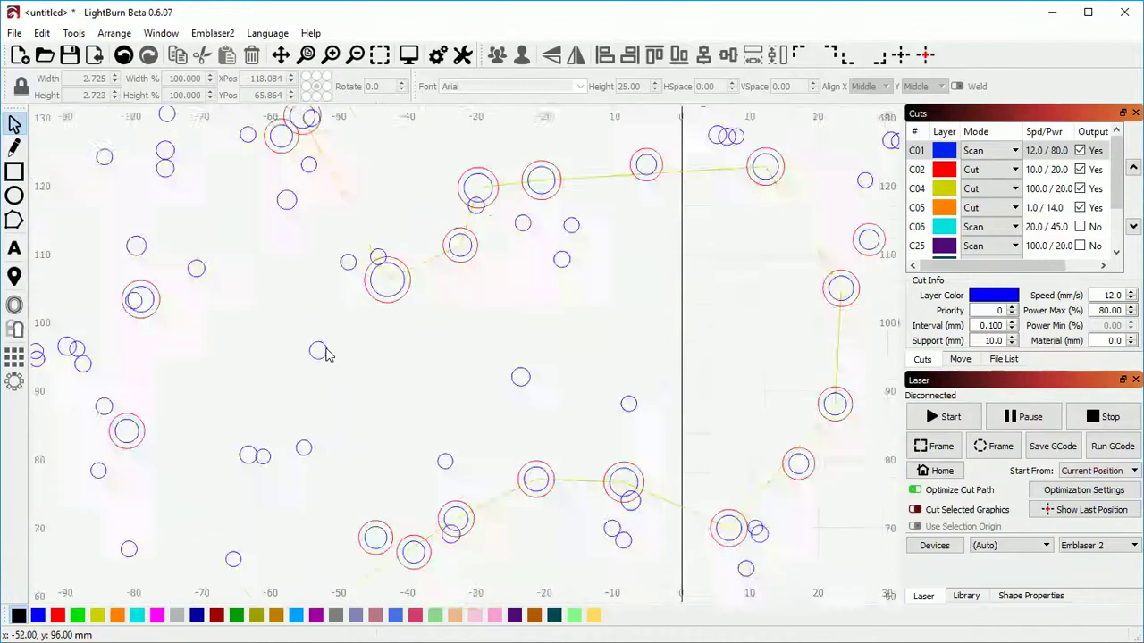
left_click(279, 345)
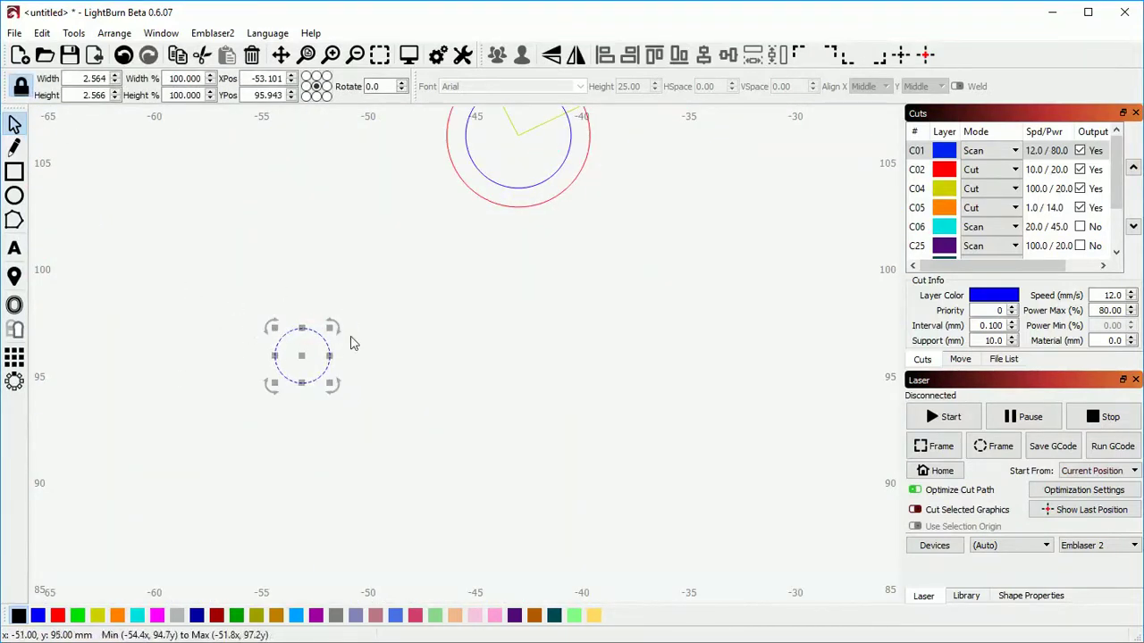
scroll(314, 382, "down", 9)
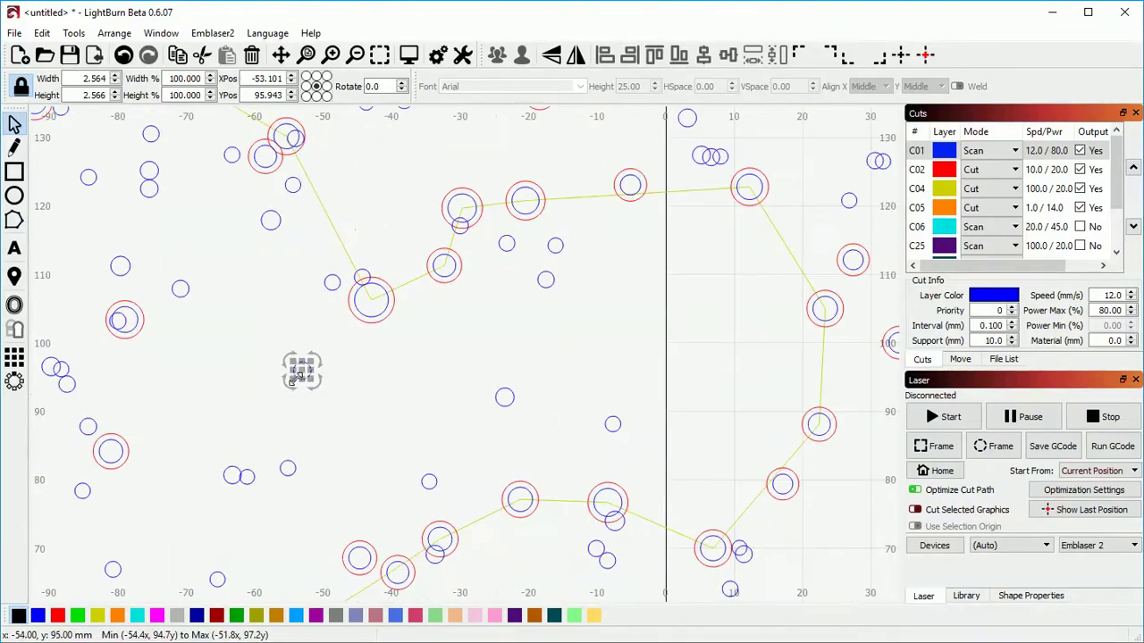